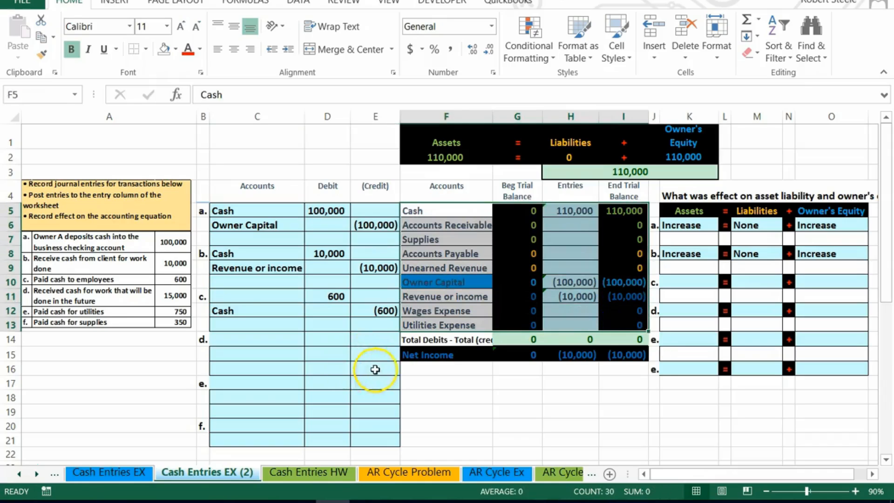
Copy the Wages Expense account name from the worksheet into the debit account cell of journal entry c.
left_click(421, 296)
left_click_drag(431, 311, 435, 320)
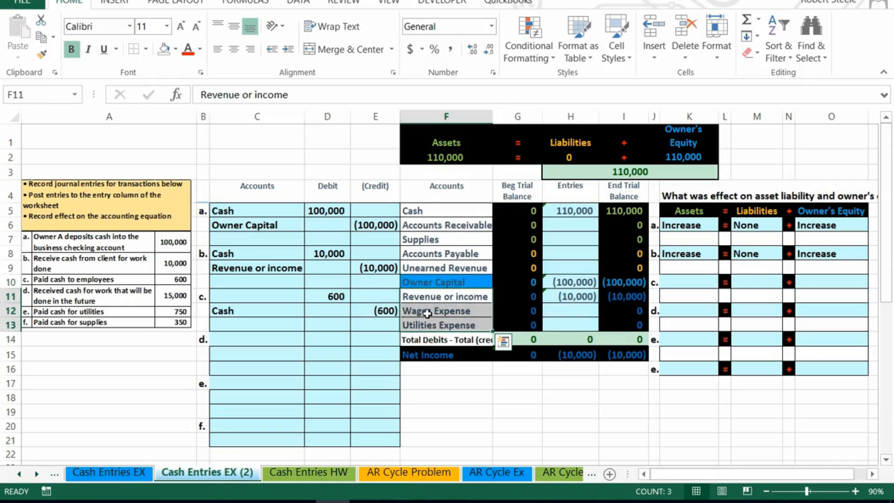
left_click_drag(419, 309, 619, 315)
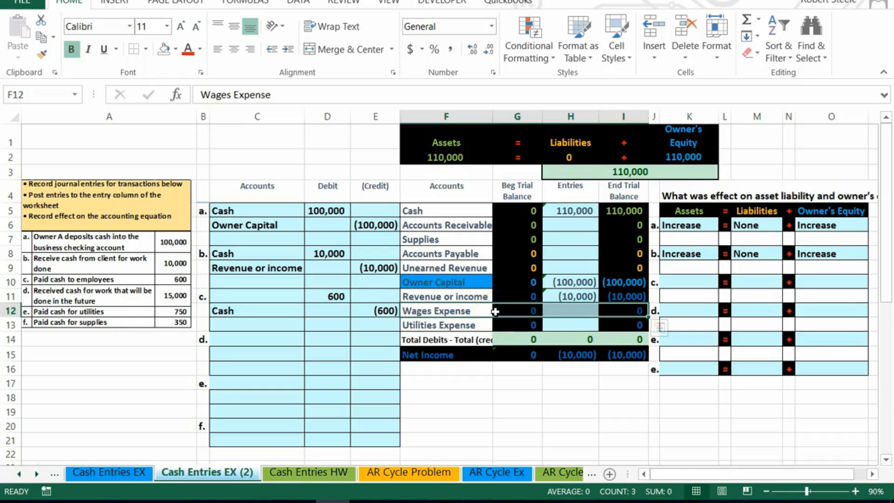
left_click(462, 310)
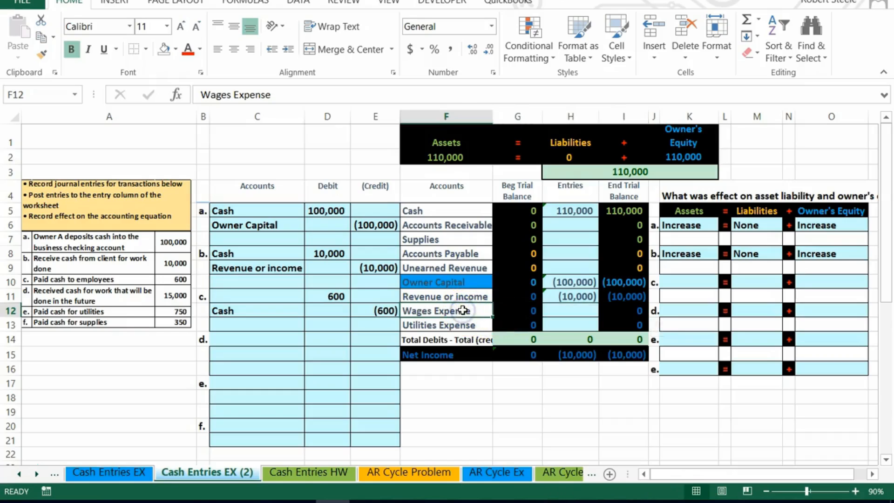
right_click(463, 311)
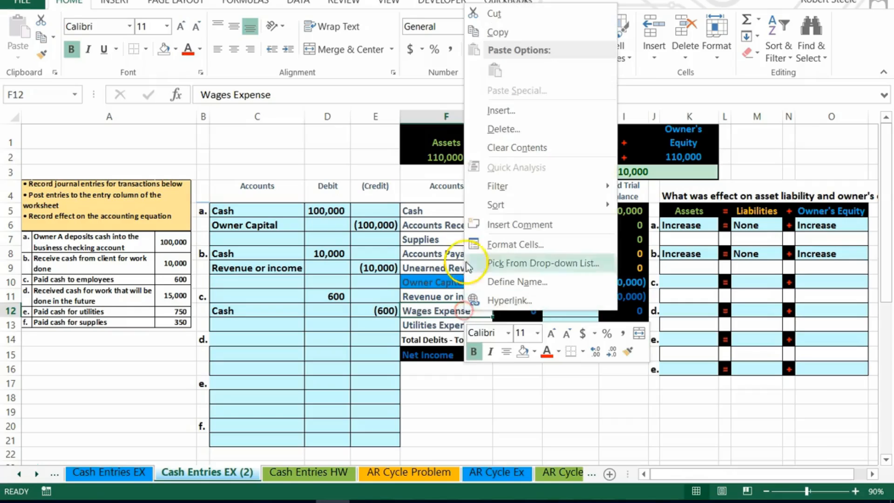
left_click(483, 33)
left_click(251, 293)
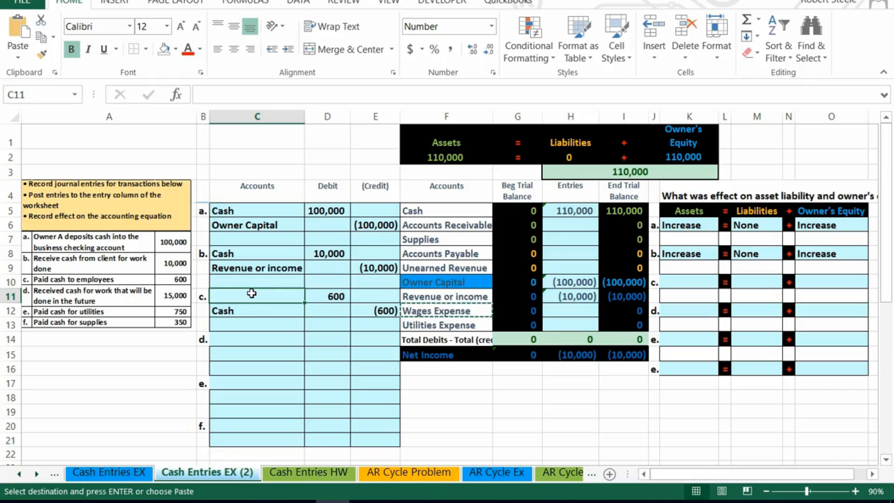
right_click(251, 292)
left_click(304, 53)
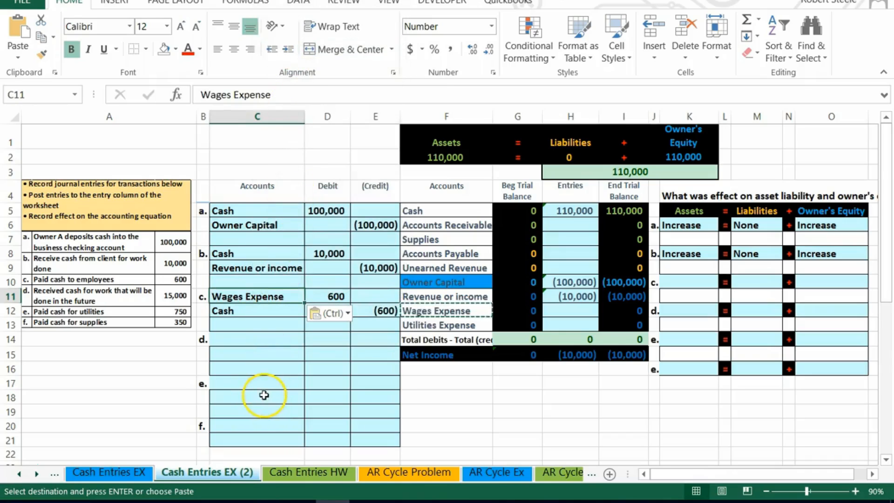
Post entry c to Wages Expense by setting its Entries cell to =D11.
left_click(570, 310)
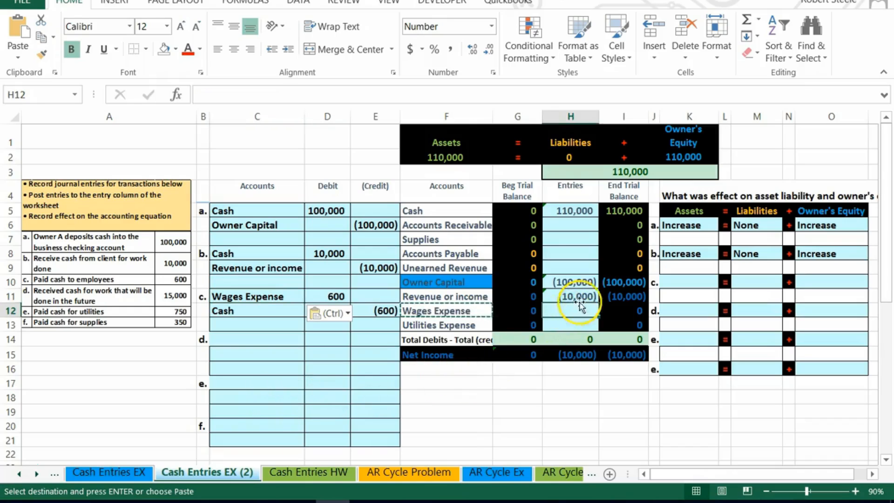
type("=")
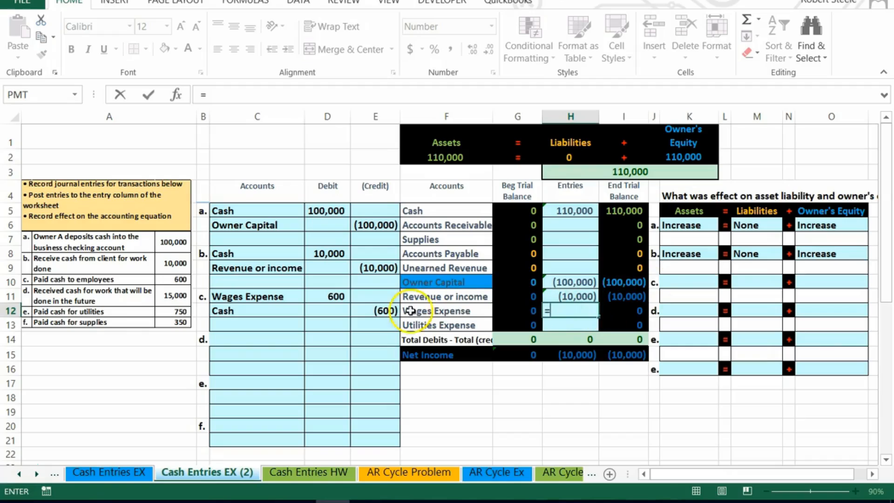
left_click(338, 296)
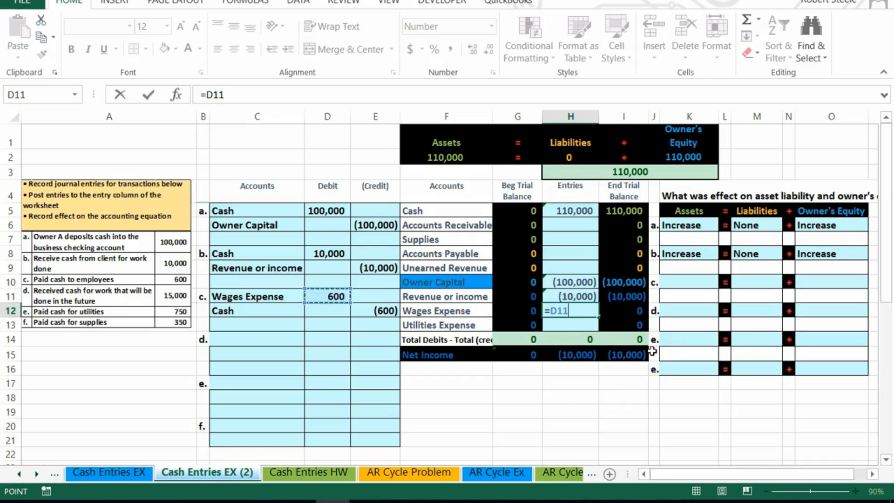
key("Return")
Extend the Cash Entries formula to =D5+D8+E12 so it includes entry c's cash credit.
left_click_drag(626, 297, 634, 305)
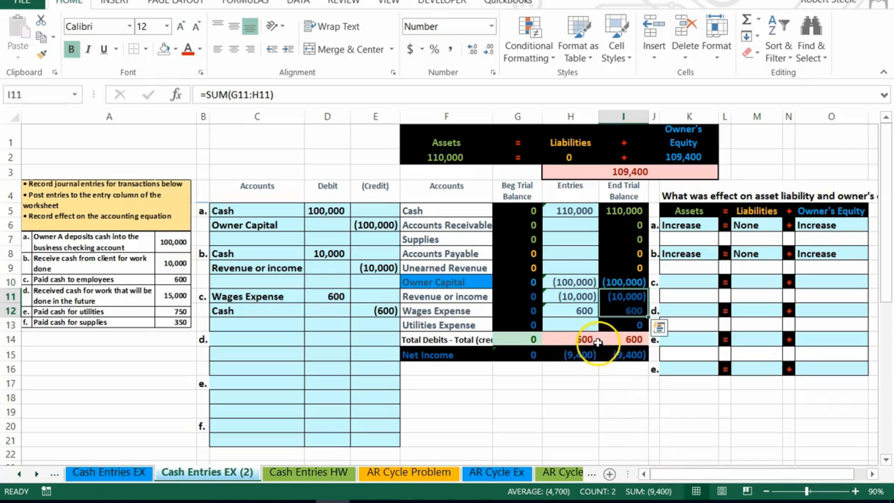
left_click(573, 209)
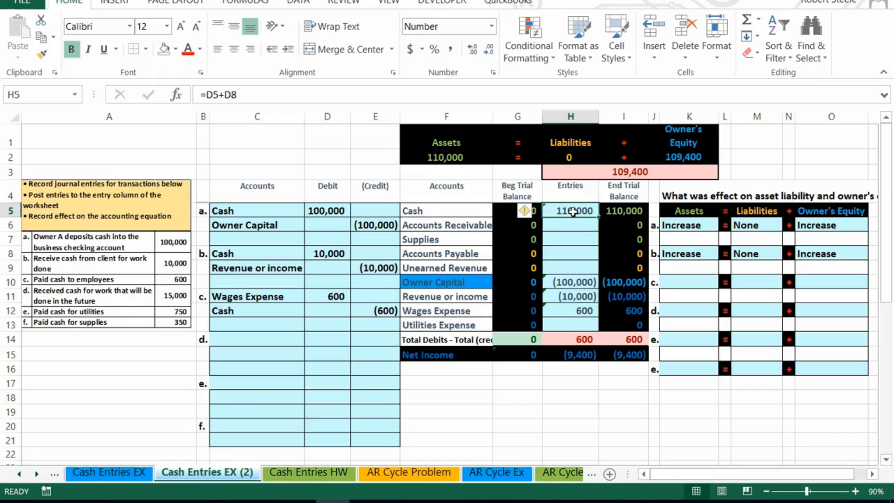
double_click(572, 211)
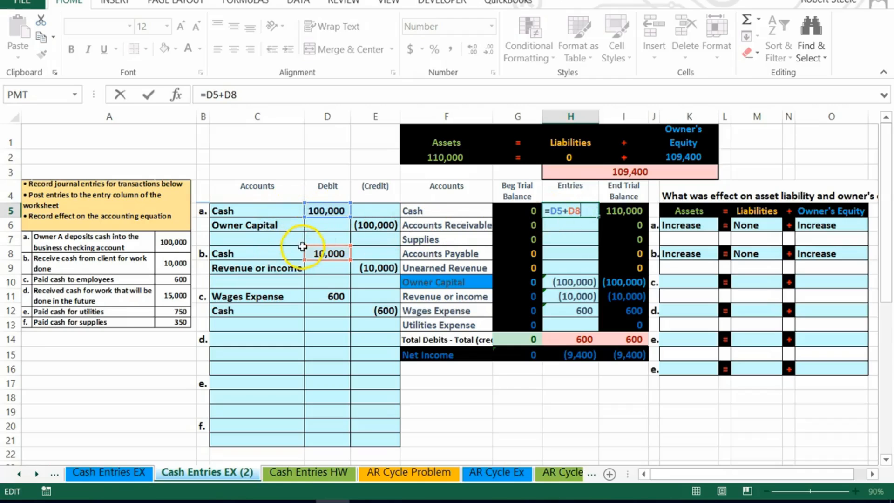
left_click(589, 211)
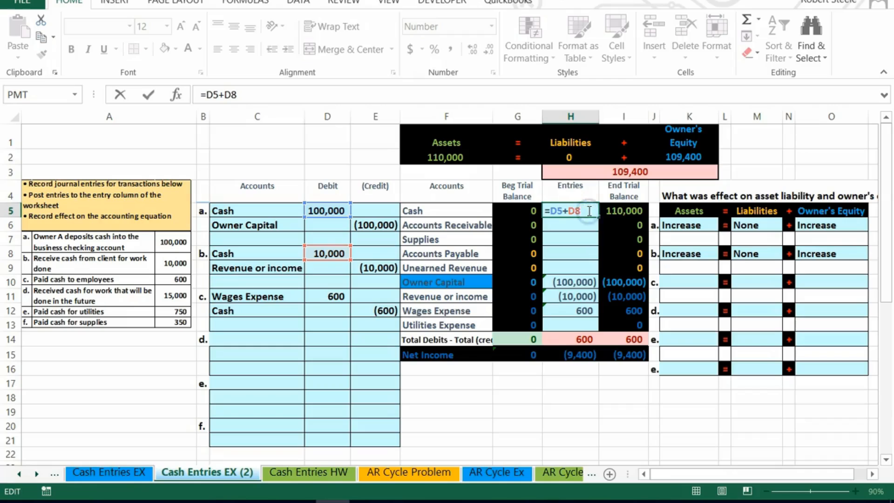
left_click(368, 311)
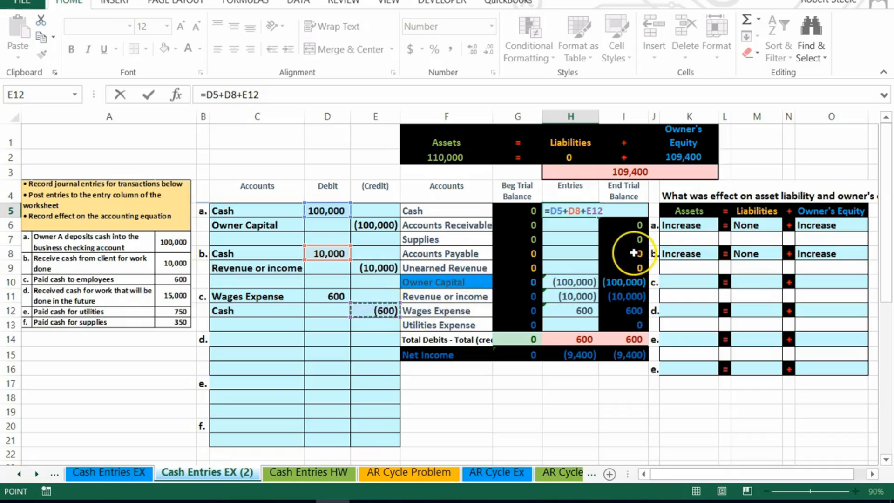
key("Return")
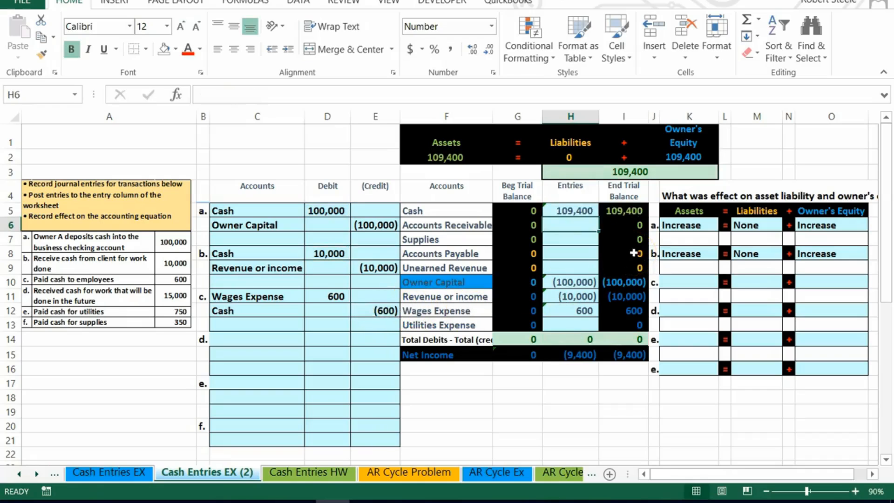
left_click(623, 214)
left_click(636, 341)
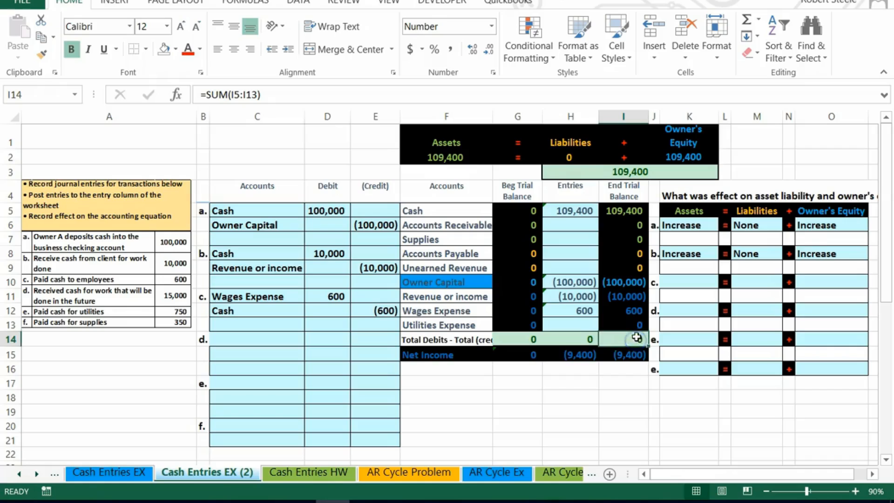
left_click(678, 278)
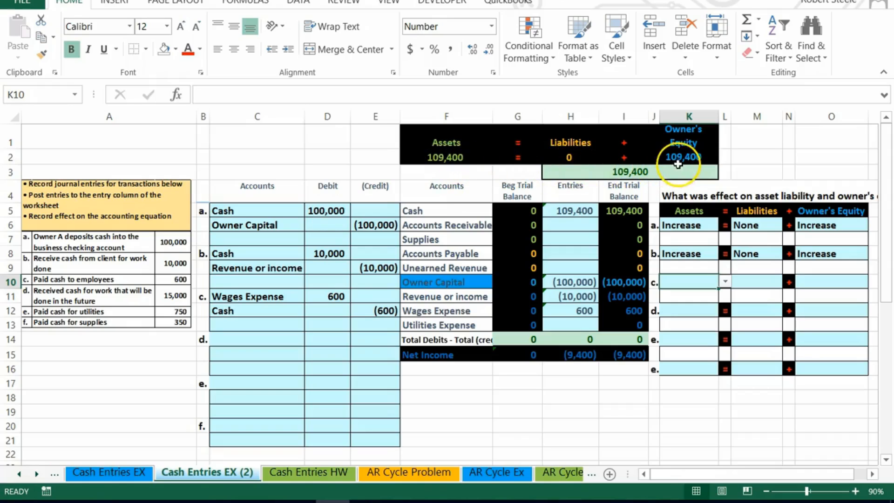
left_click_drag(337, 298, 361, 307)
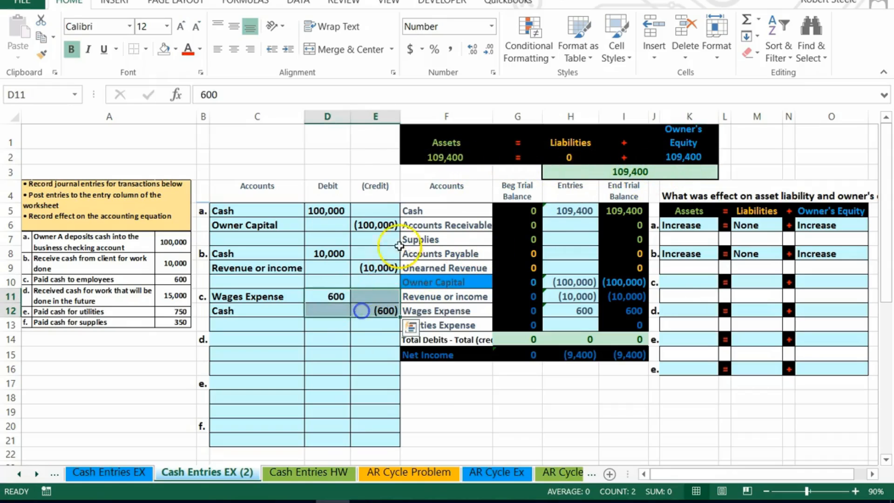
key("Delete")
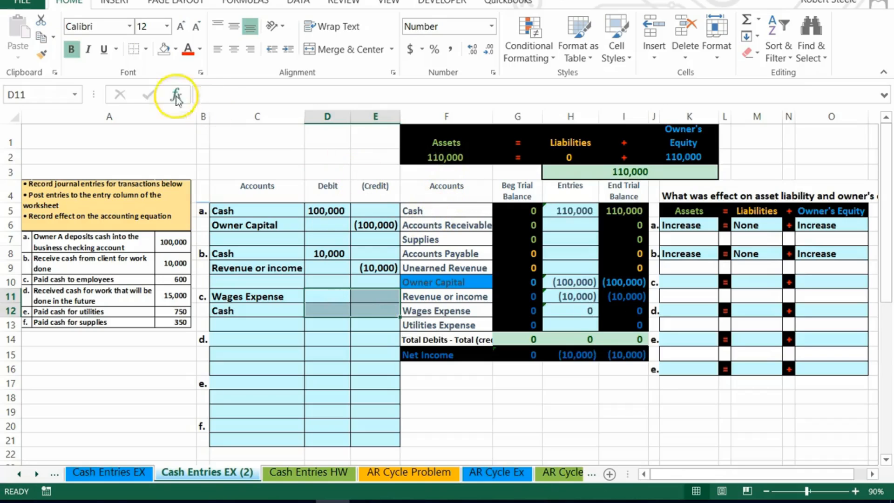
key("ctrl+z")
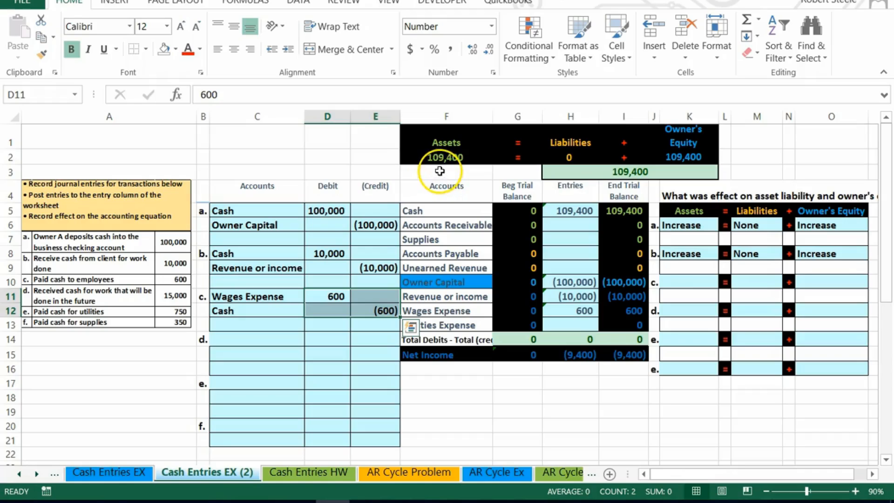
Set entry c's effect on Assets to Increase.
left_click(688, 279)
left_click(725, 282)
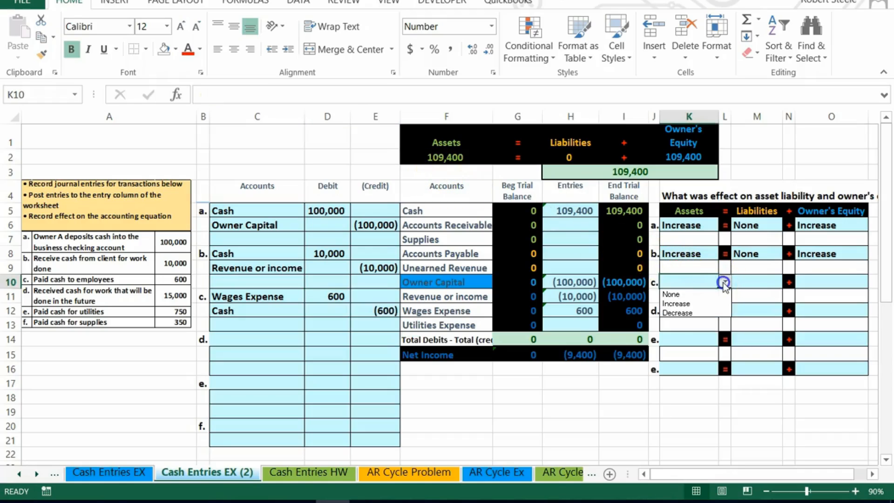
left_click(709, 302)
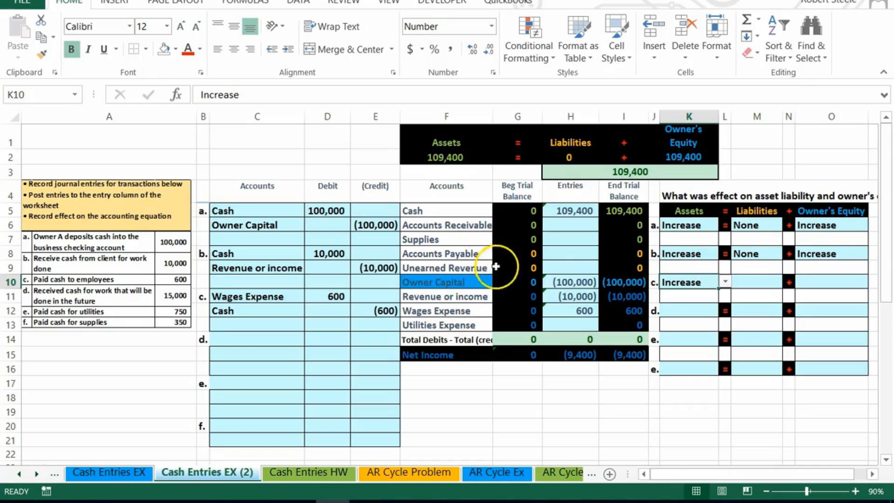
Set entry c's effect on Liabilities to None.
left_click_drag(560, 253, 633, 265)
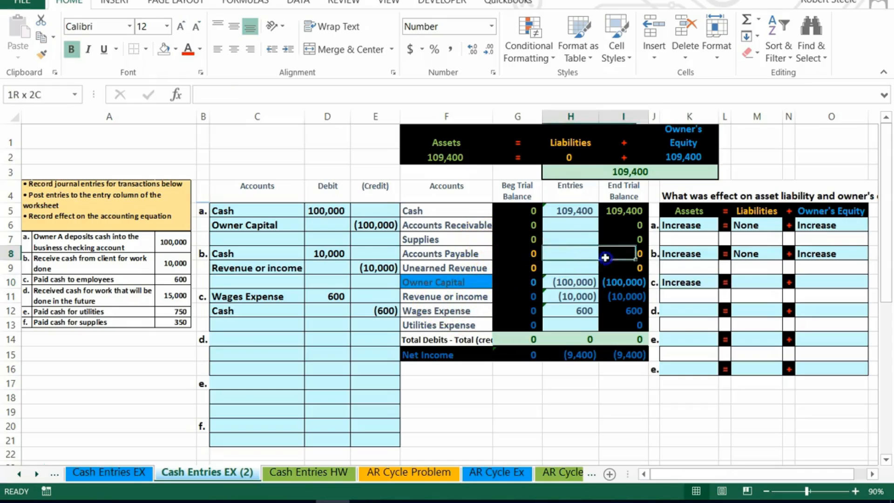
left_click(762, 283)
left_click(789, 281)
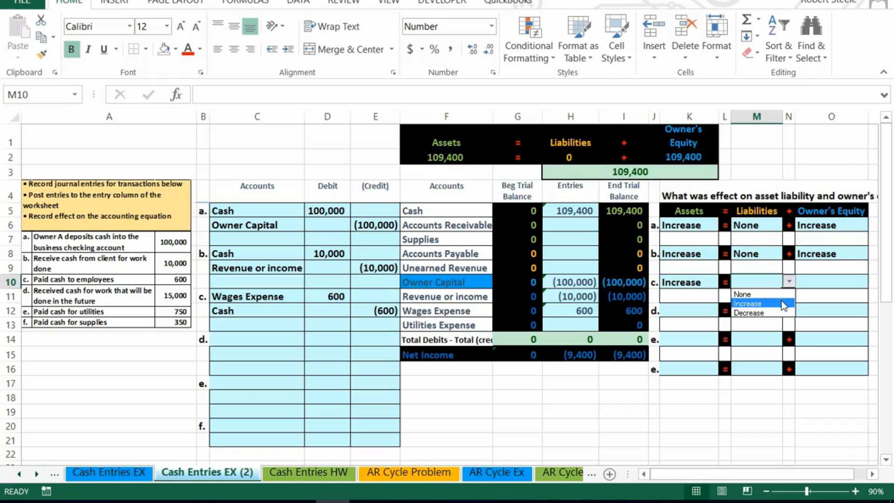
left_click(778, 294)
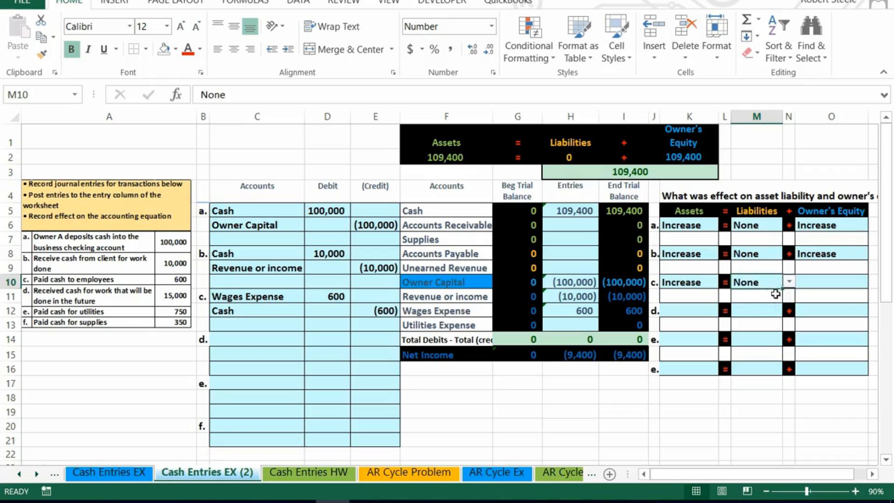
Change entry c's effect on Assets to Decrease.
left_click(703, 285)
left_click(725, 283)
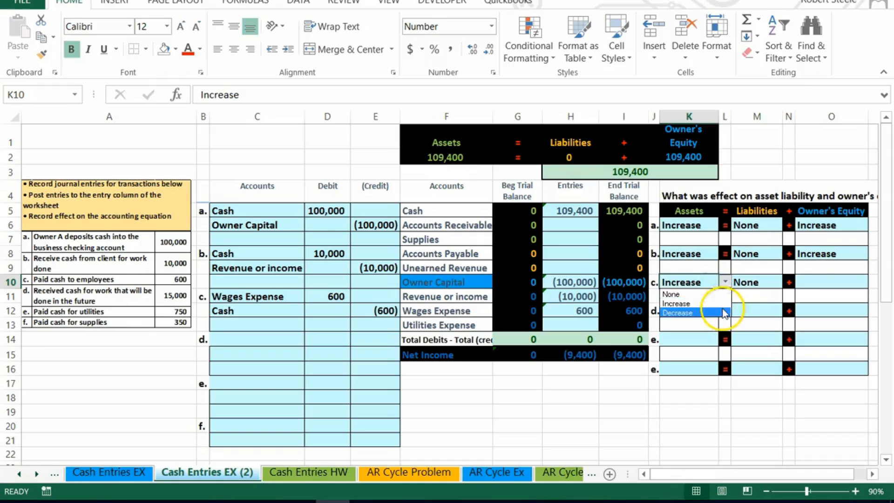
left_click(720, 311)
left_click(818, 284)
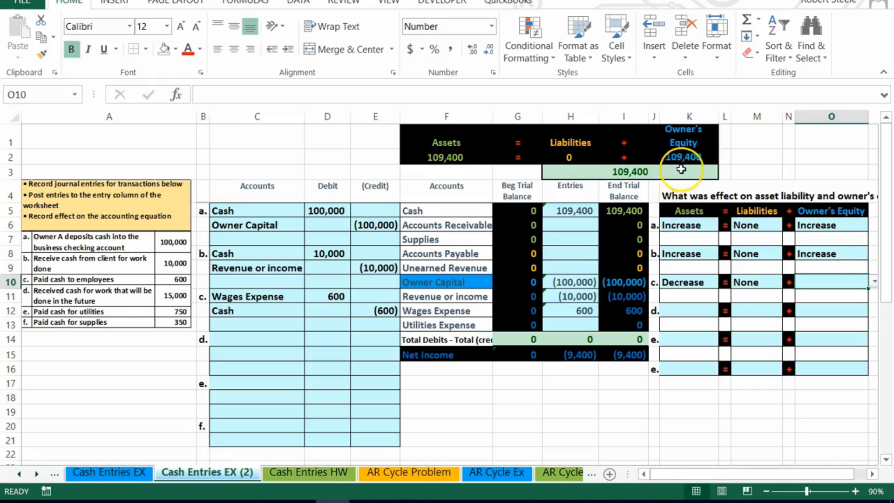
left_click_drag(322, 297, 361, 309)
key("ctrl+c")
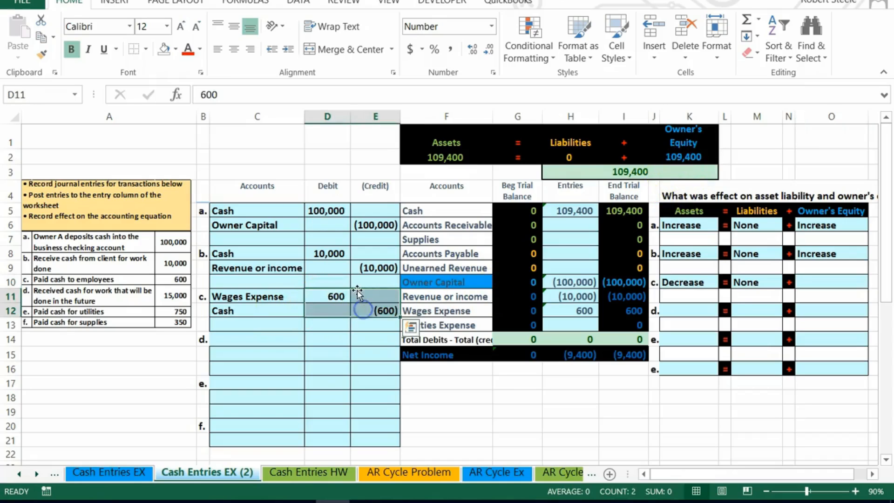
key("Delete")
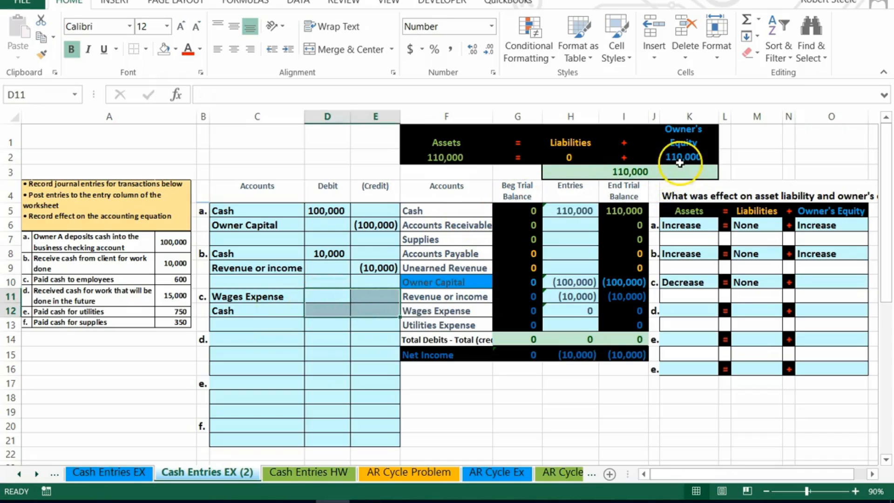
key("ctrl+v")
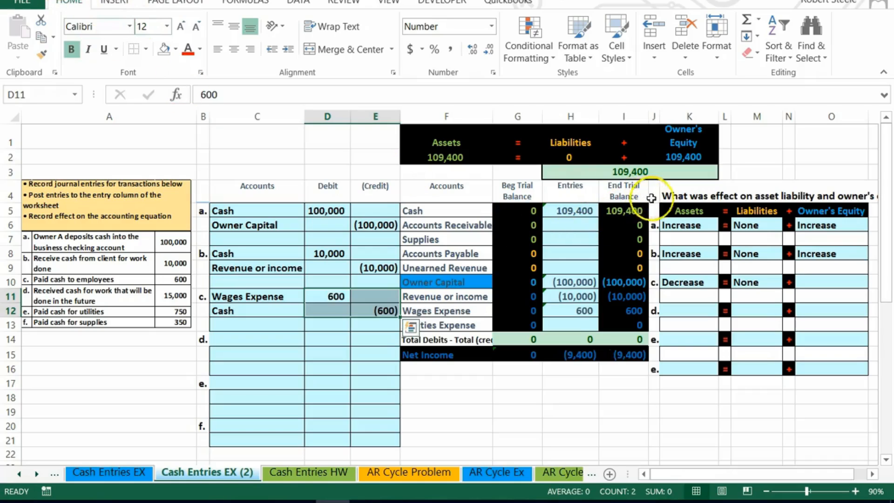
Set entry c's effect on Owner's Equity to Decrease.
left_click(838, 284)
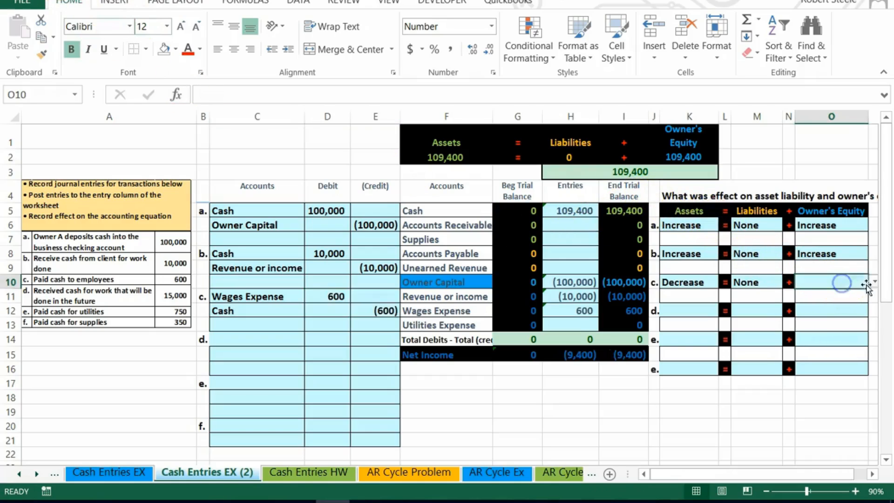
left_click(875, 281)
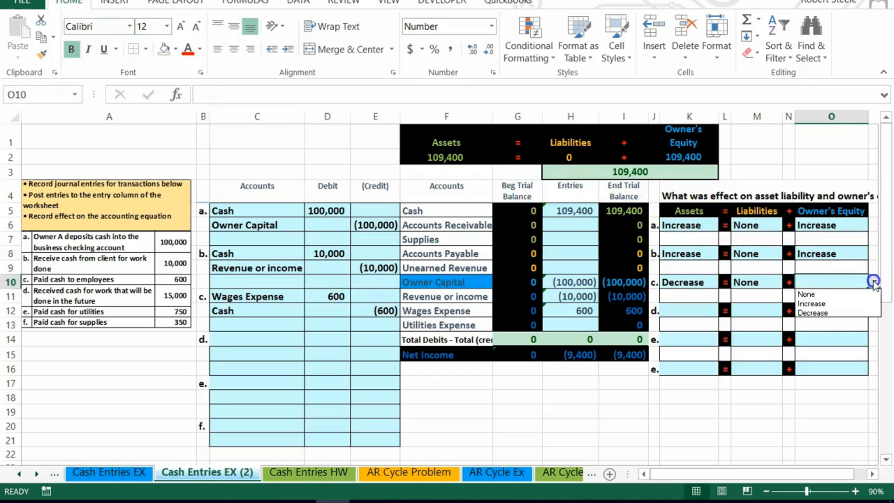
left_click(861, 312)
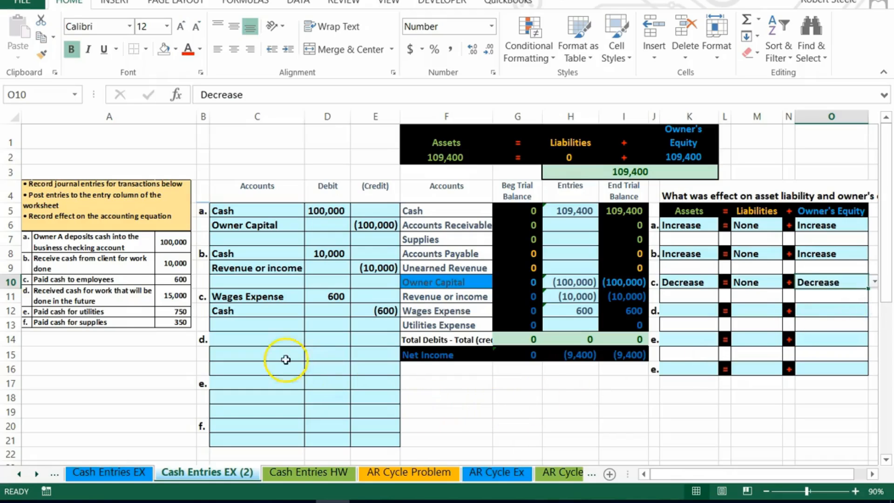
left_click(248, 339)
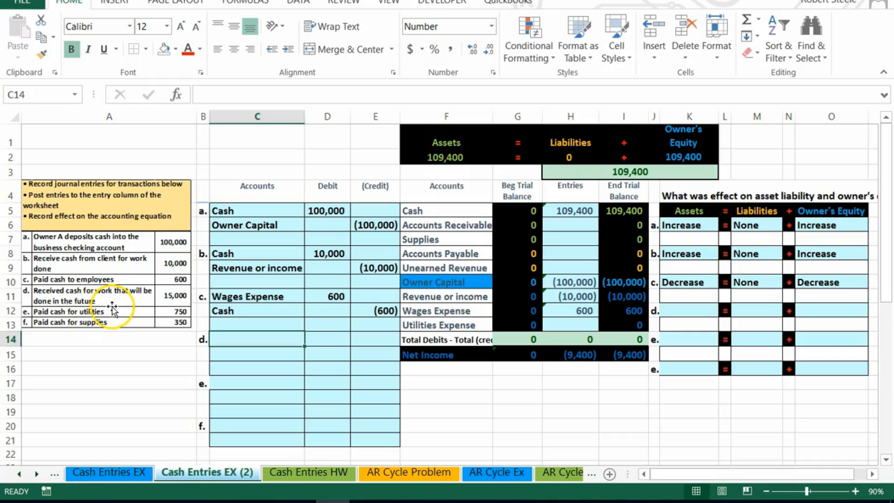
left_click_drag(440, 210, 612, 210)
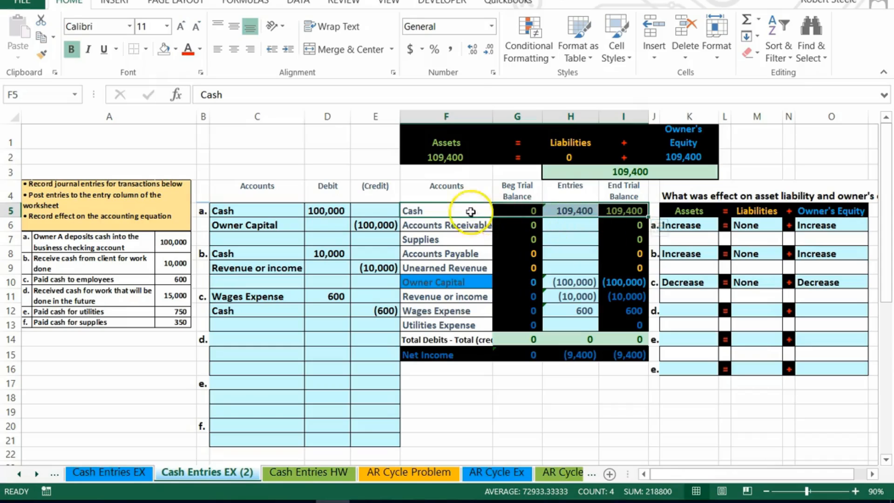
Copy the Cash account name from the trial balance into entry d's first account line.
left_click(450, 207)
right_click(448, 206)
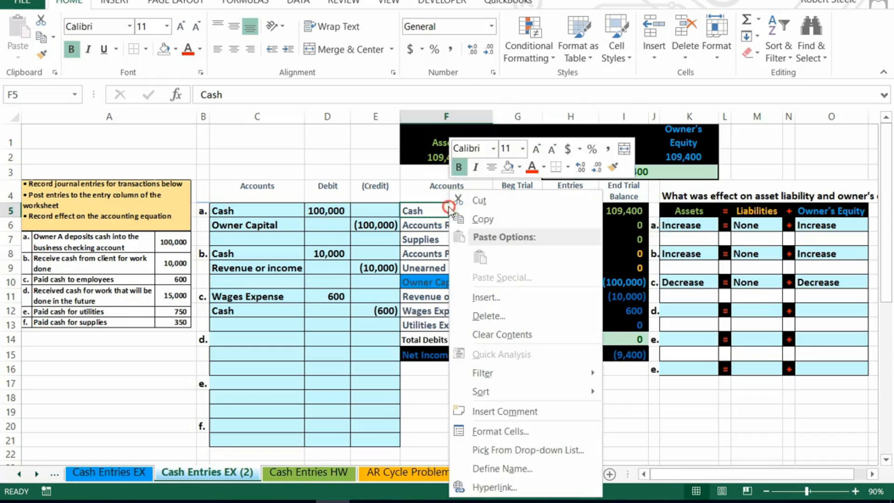
left_click(468, 217)
left_click(246, 339)
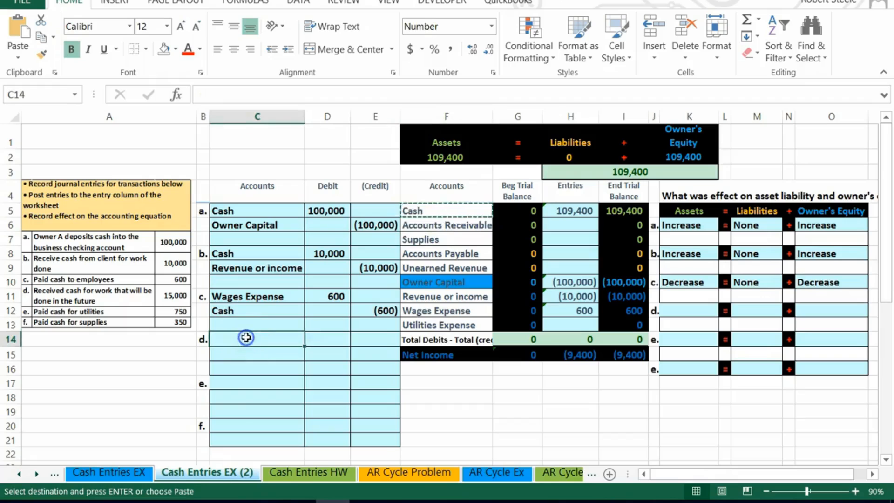
right_click(246, 338)
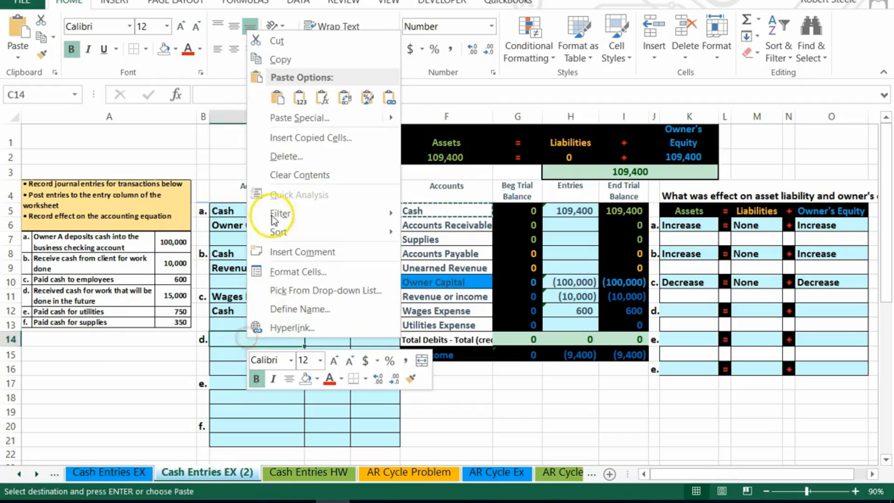
left_click(301, 99)
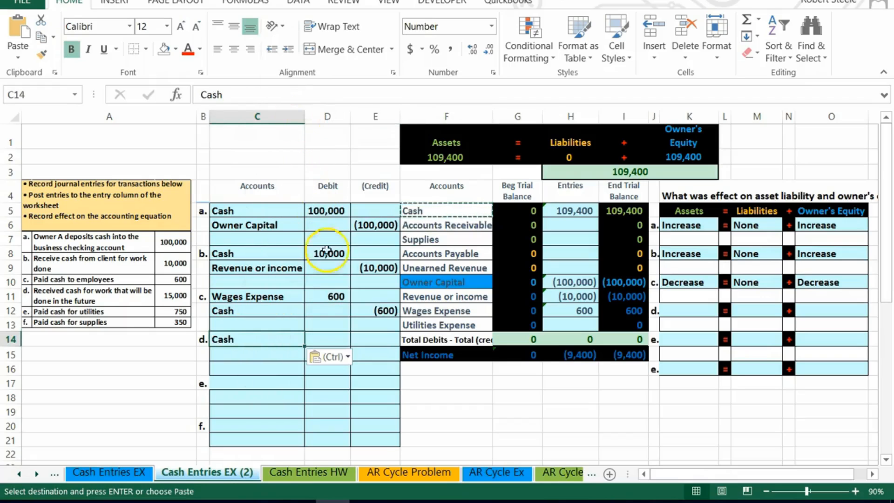
Enter entry d's debit of 15,000 and its credit of -15,000 on the line below.
left_click(336, 339)
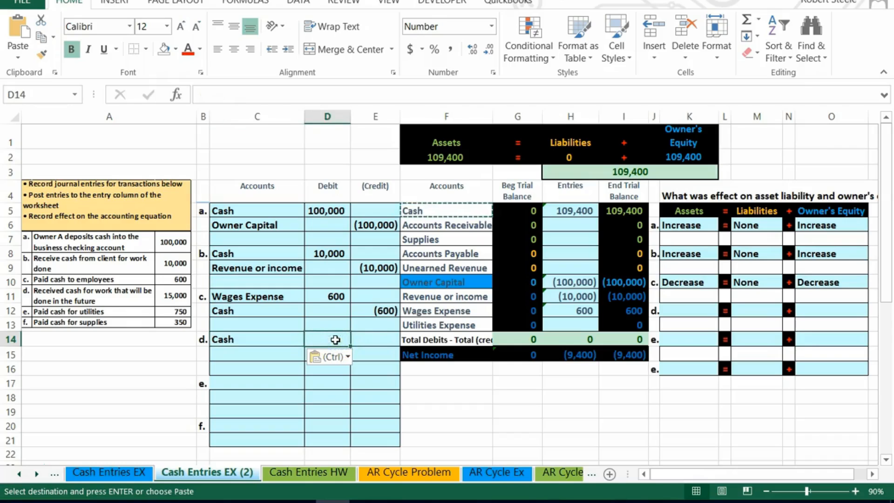
type("15,")
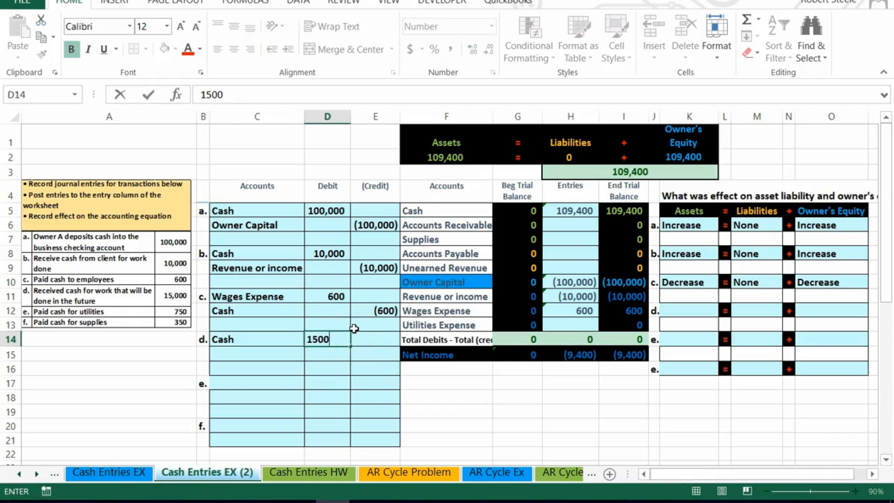
type("000")
key("Return")
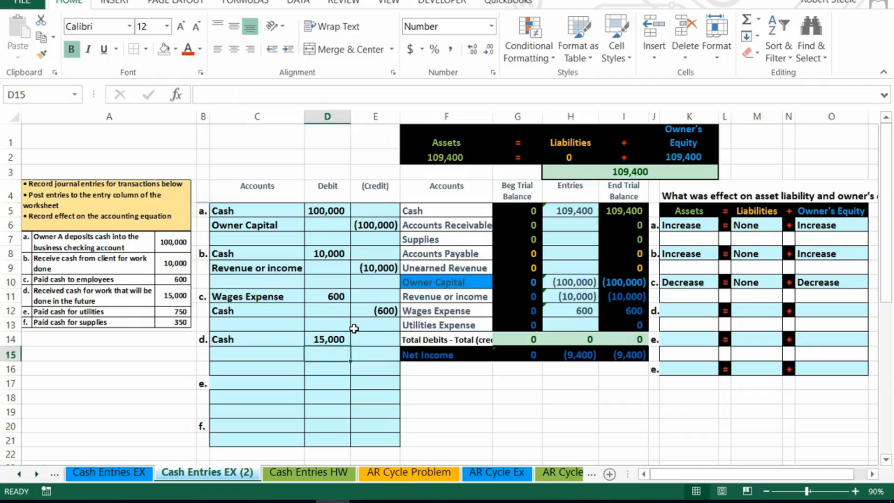
key("Right")
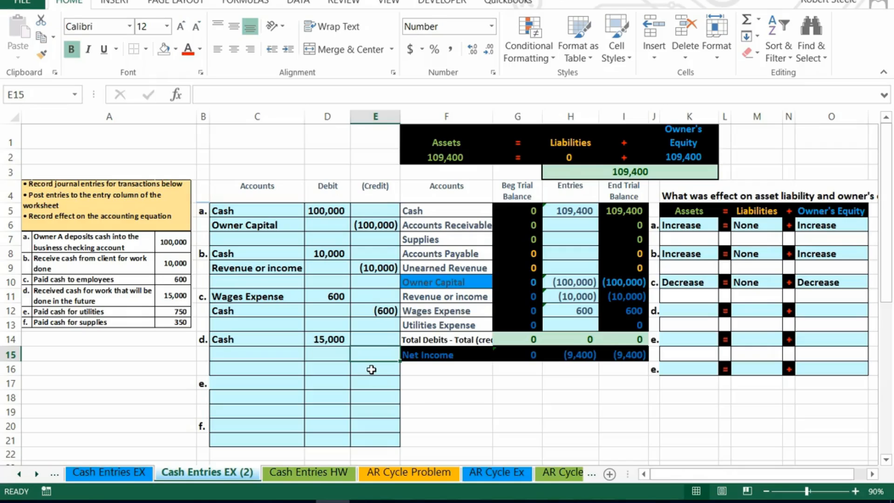
type("-15000")
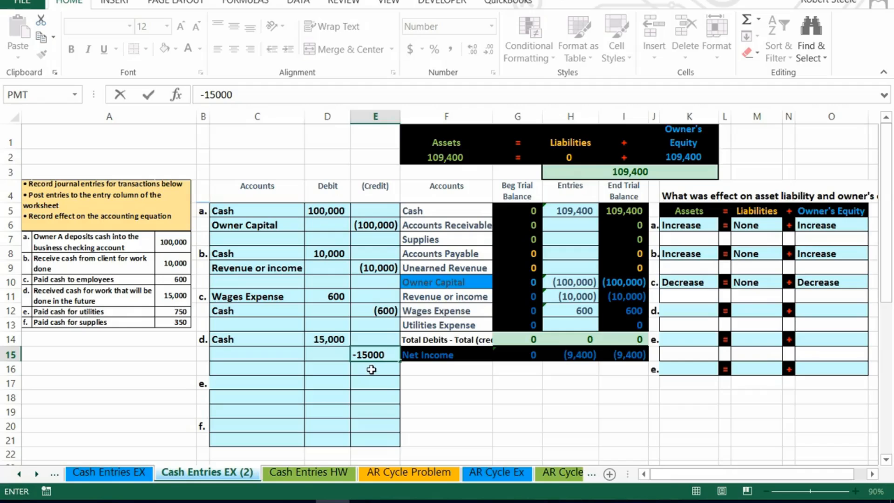
key("Return")
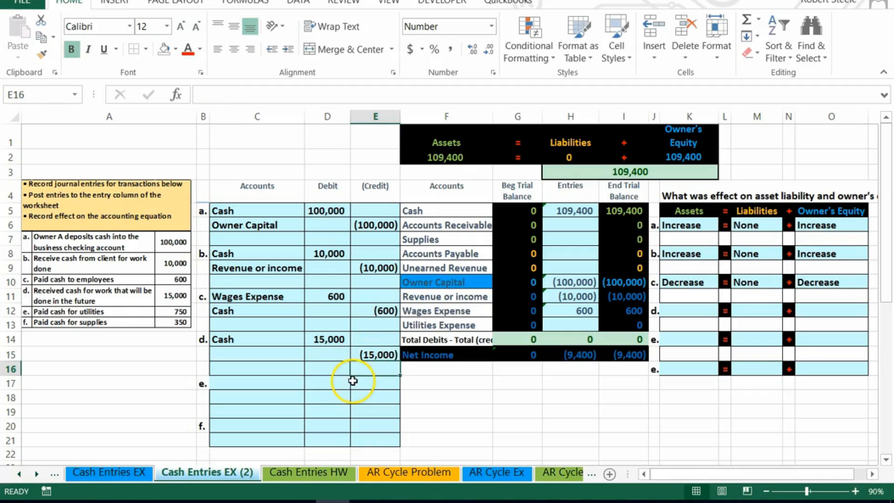
Copy the Unearned Revenue account name from the trial balance into entry d's credit line.
left_click(377, 355)
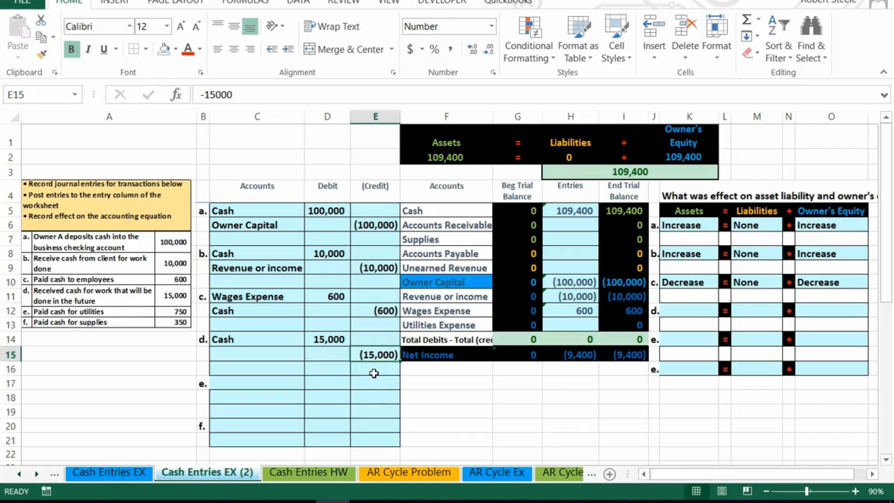
left_click(260, 354)
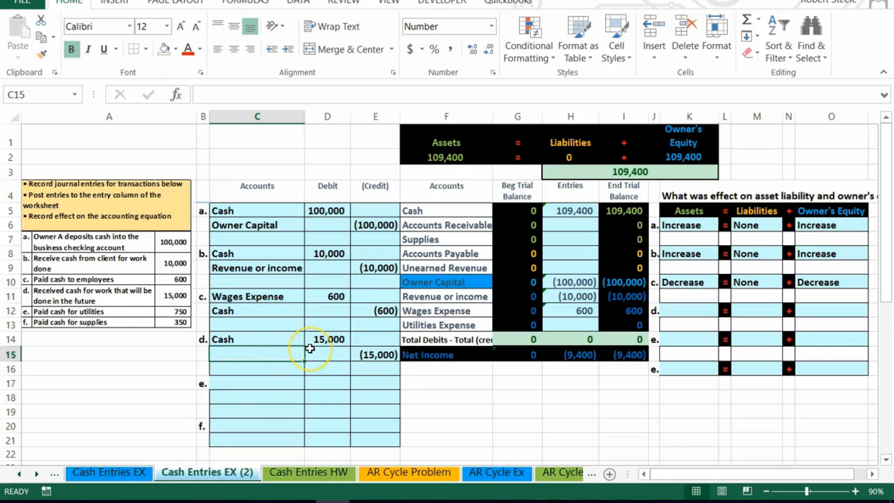
left_click_drag(406, 296, 621, 296)
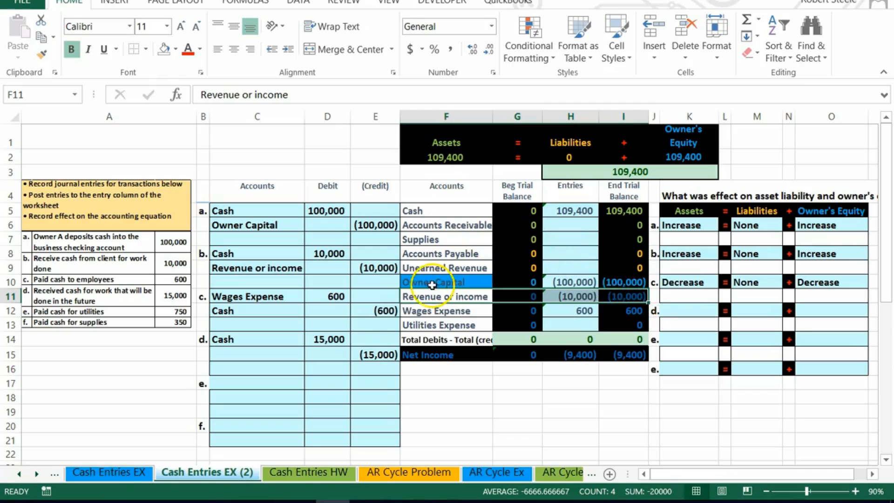
left_click(330, 339)
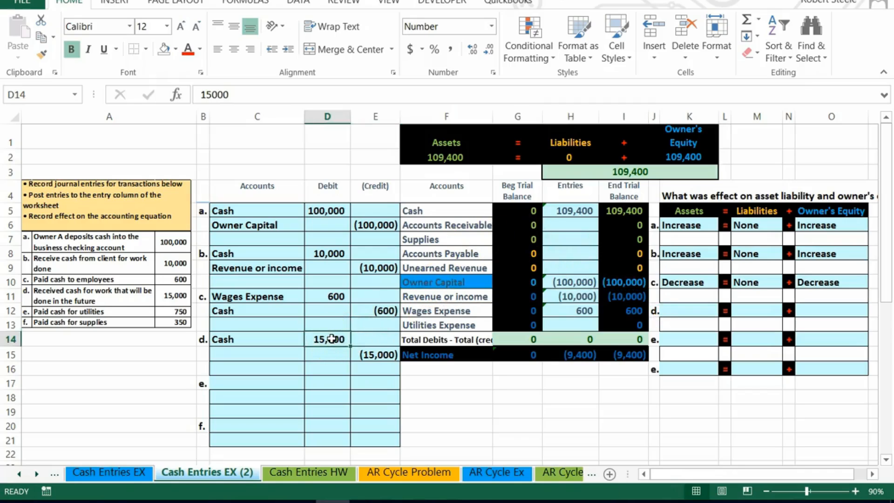
left_click(369, 356)
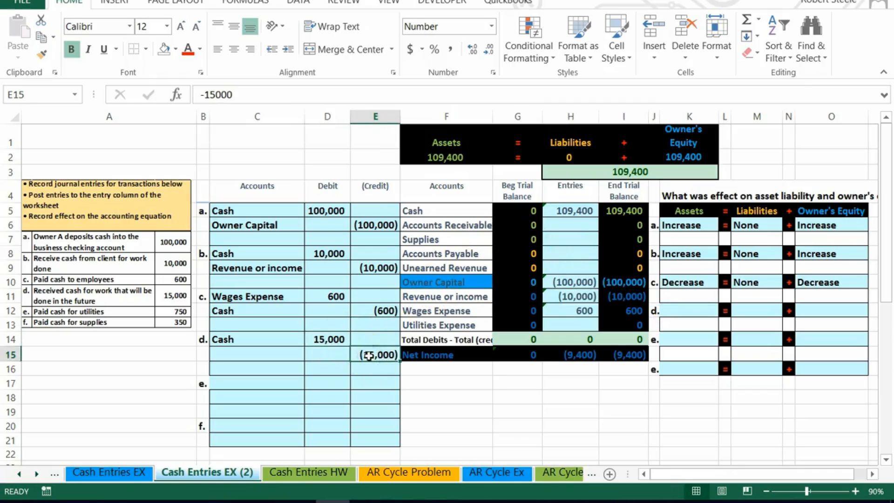
left_click_drag(408, 269, 603, 263)
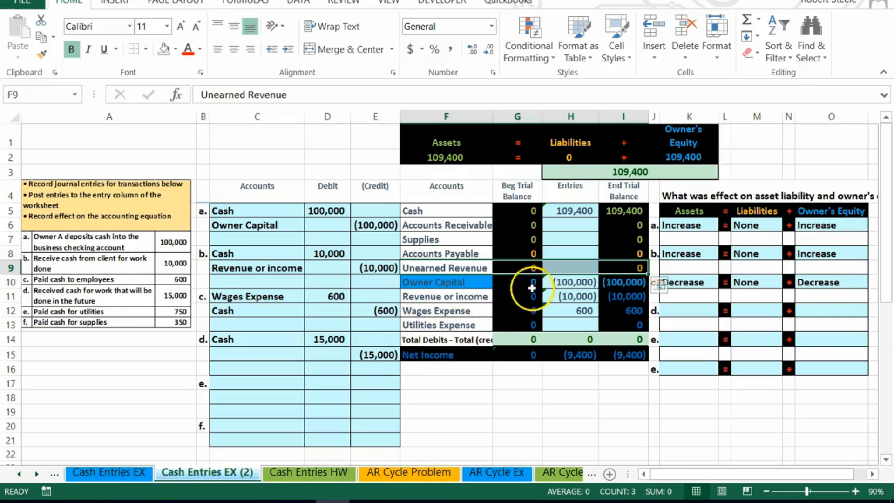
left_click(455, 266)
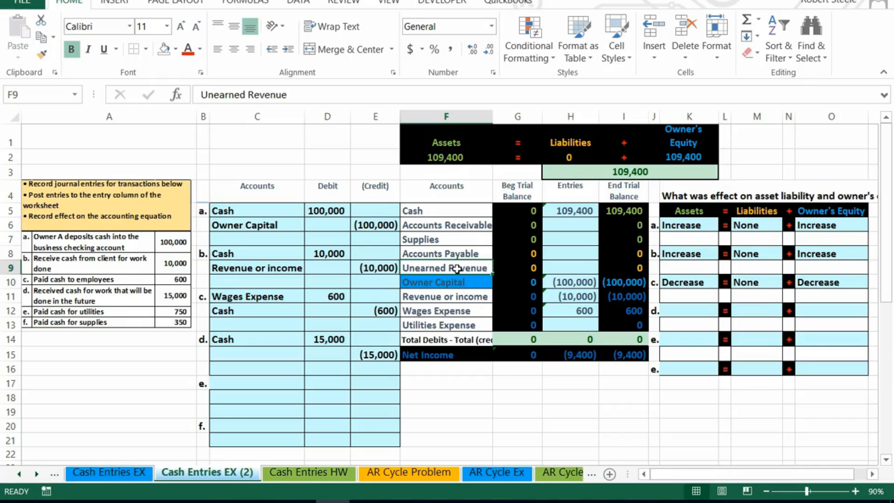
right_click(457, 269)
left_click(491, 219)
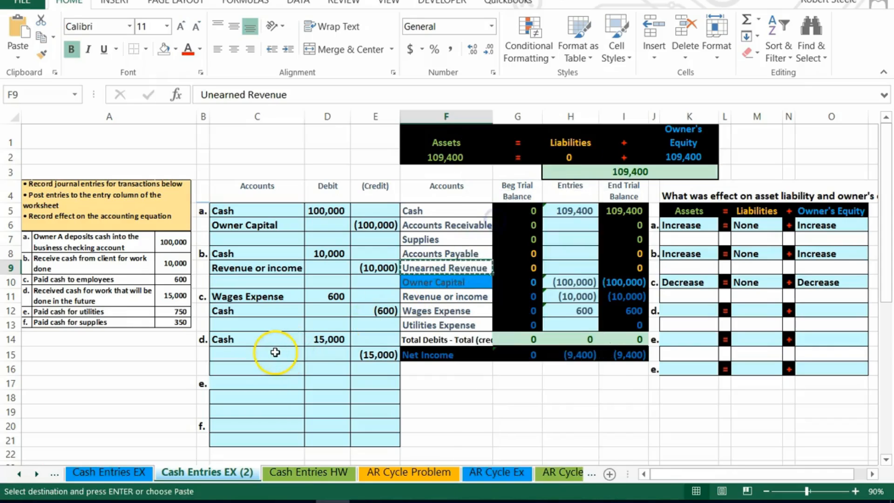
right_click(269, 353)
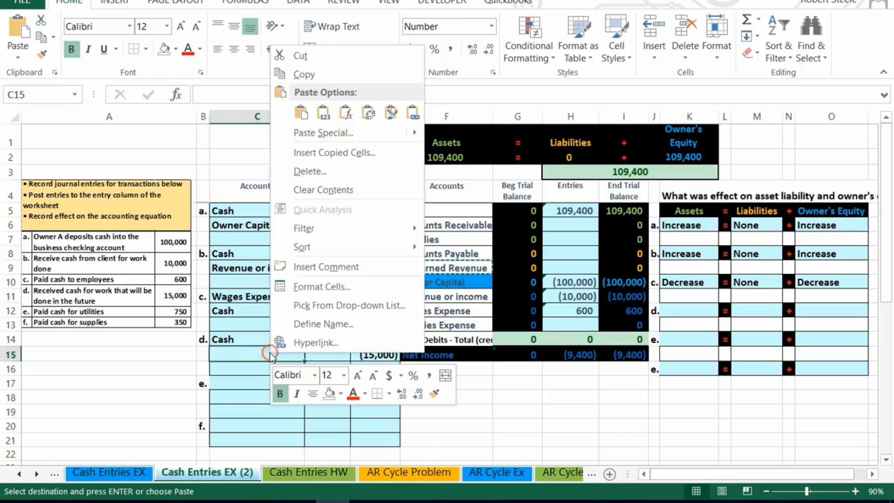
left_click(323, 113)
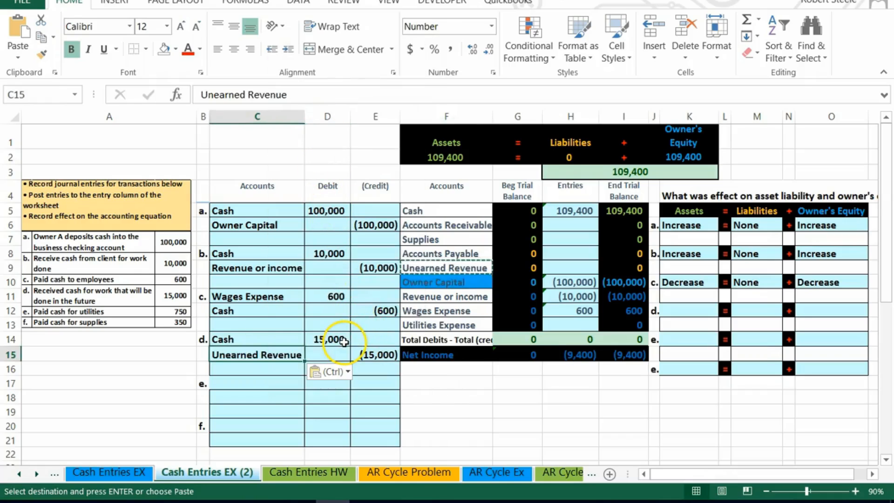
Rewrite the Cash entries formula in the trial balance as =D5+D8+E12+D14.
left_click(562, 207)
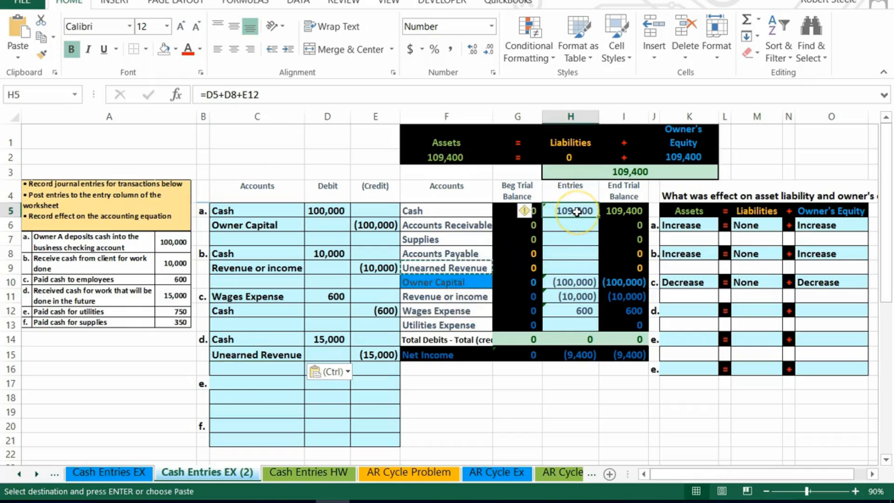
double_click(576, 212)
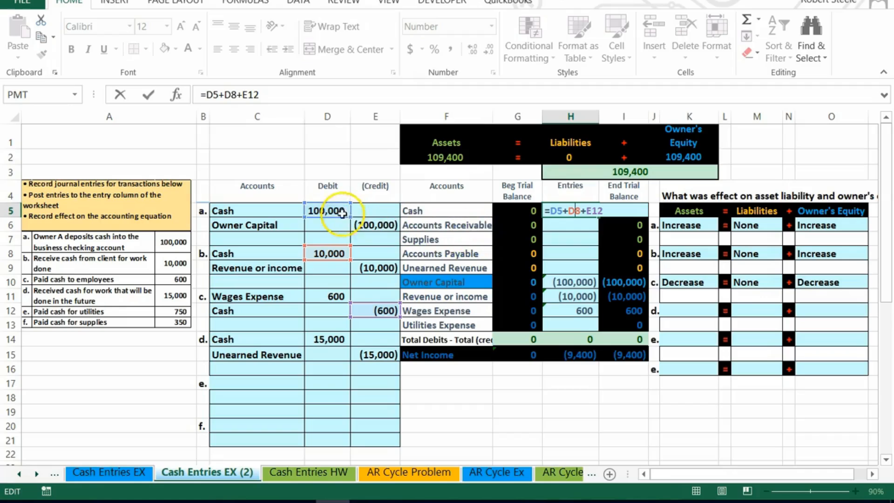
left_click_drag(622, 211, 514, 208)
key("BackSpace")
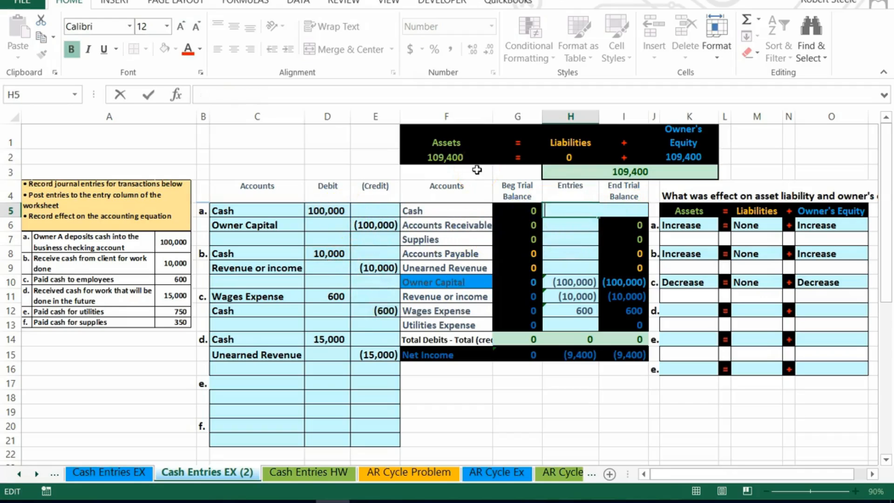
key("Return")
key("Up")
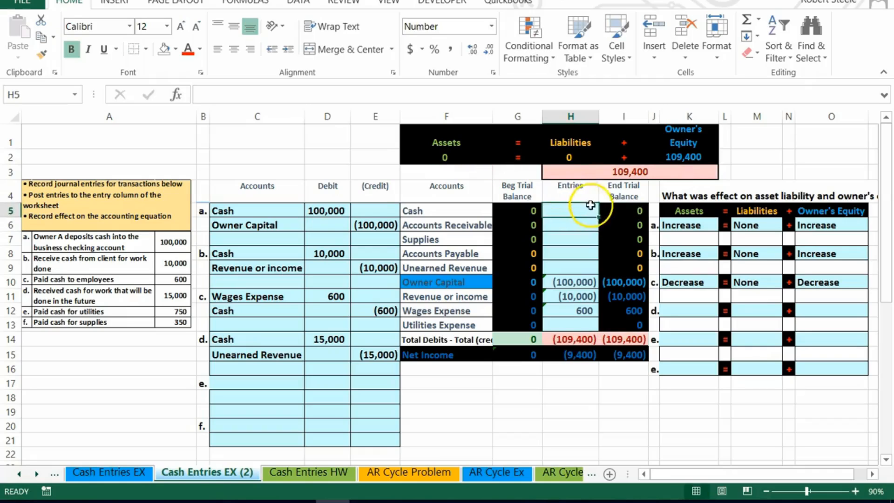
type("=")
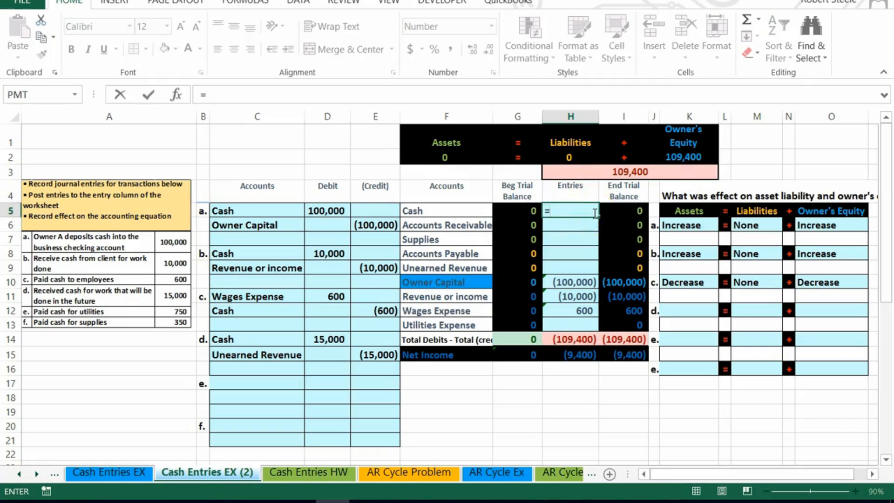
left_click(311, 210)
type("+")
left_click(321, 252)
type("+")
left_click(379, 309)
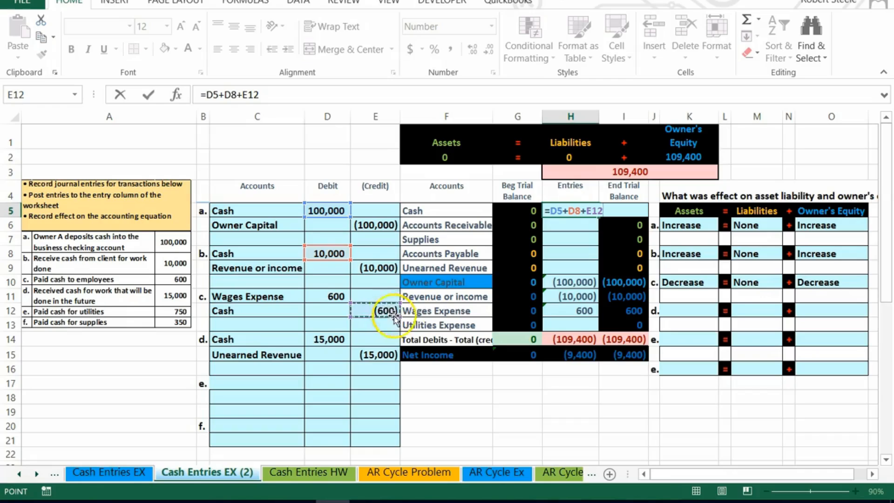
type("+")
left_click(329, 340)
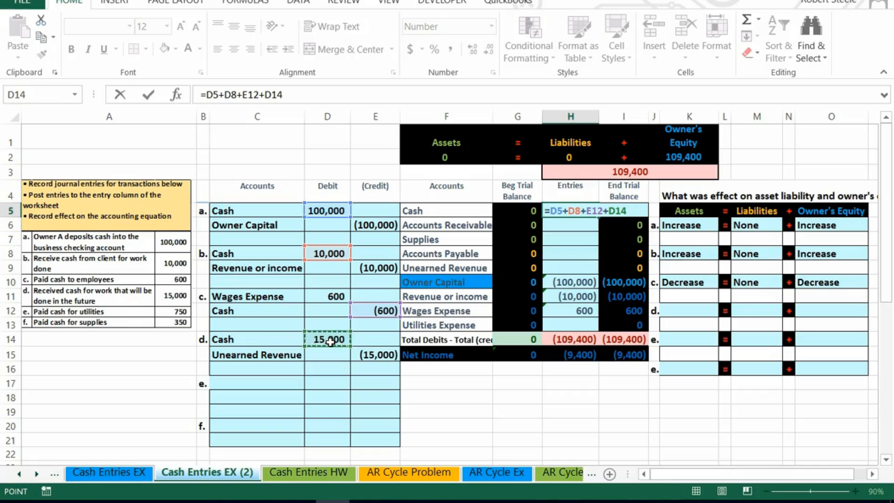
key("Return")
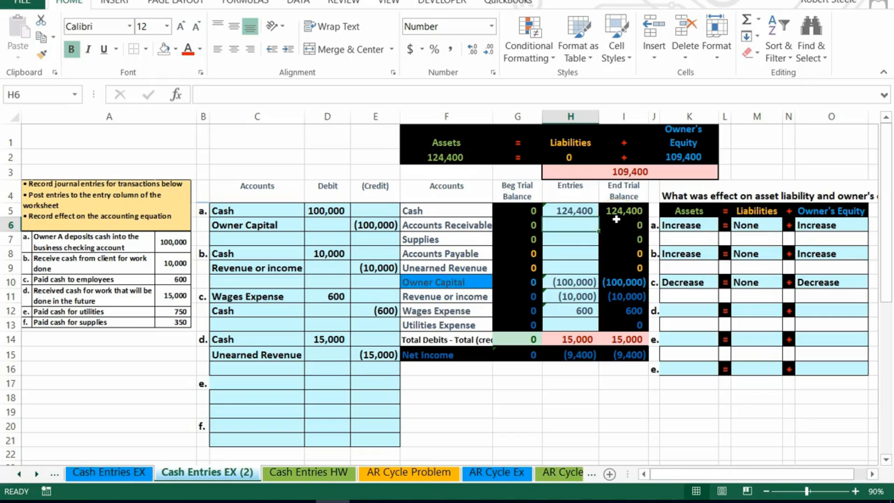
Post entry d's credit to Unearned Revenue entries with a formula referencing E15.
left_click(576, 265)
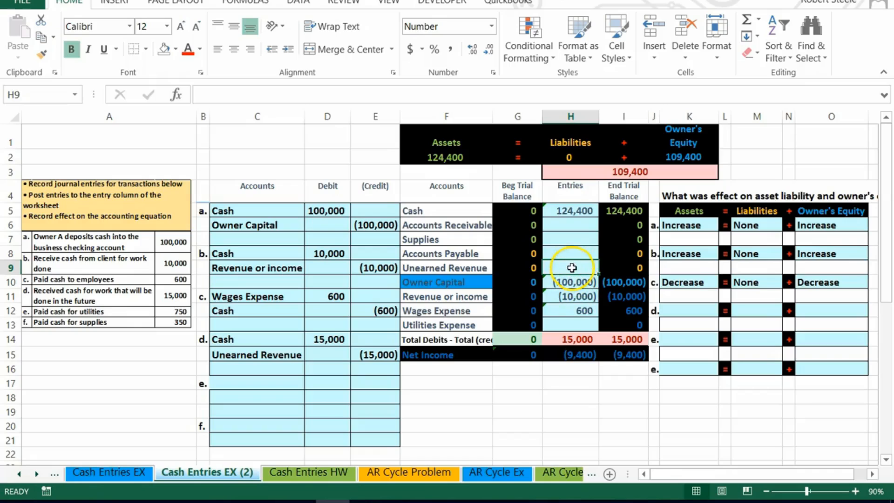
type("=")
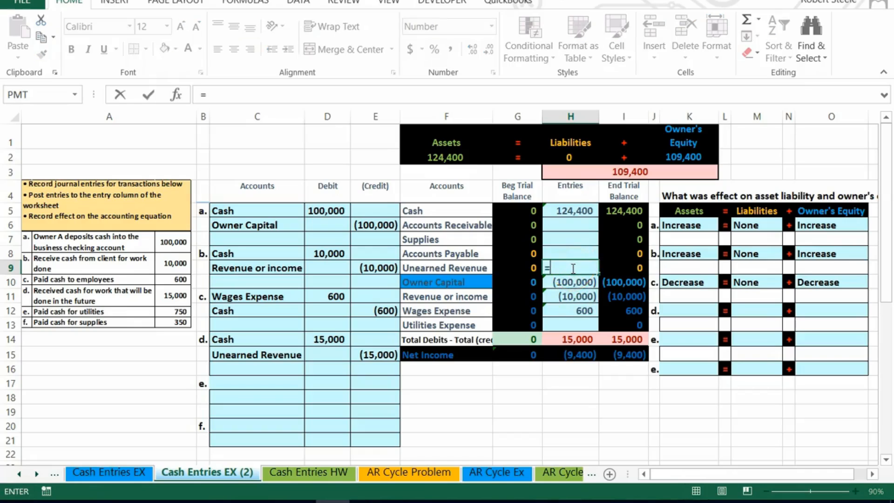
left_click(378, 355)
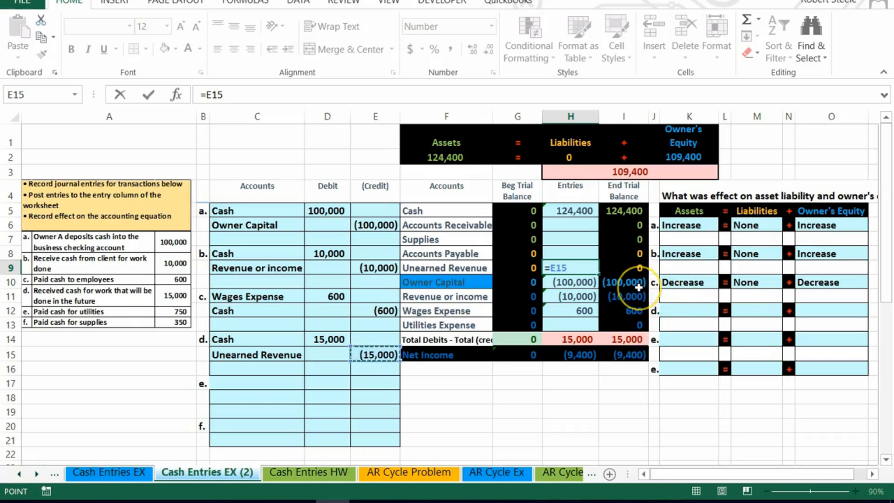
key("Return")
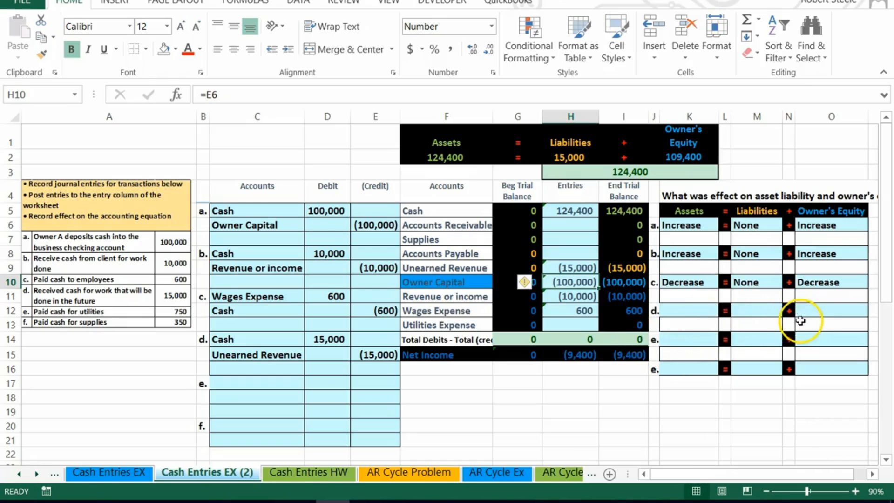
Delete entry d's debit and credit amounts, then undo the deletion.
left_click_drag(333, 340, 369, 359)
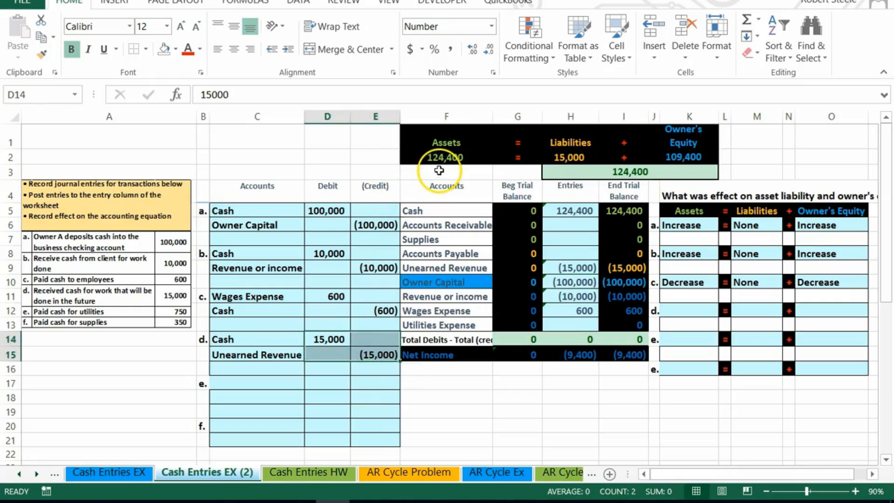
key("Delete")
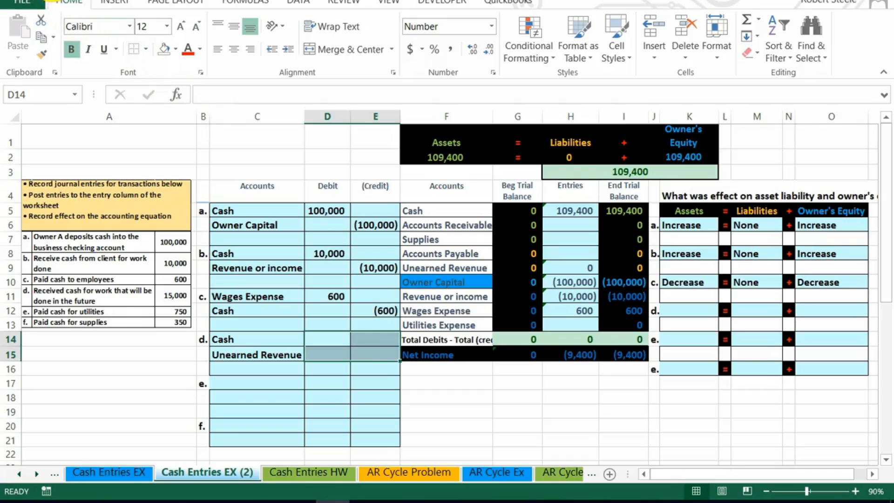
key("ctrl+z")
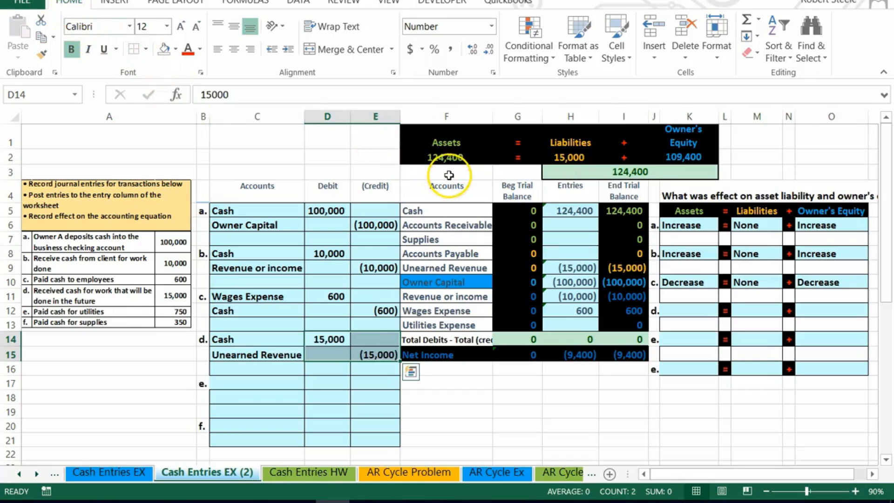
Set transaction d's effect on assets to Increase.
left_click(708, 312)
left_click(726, 311)
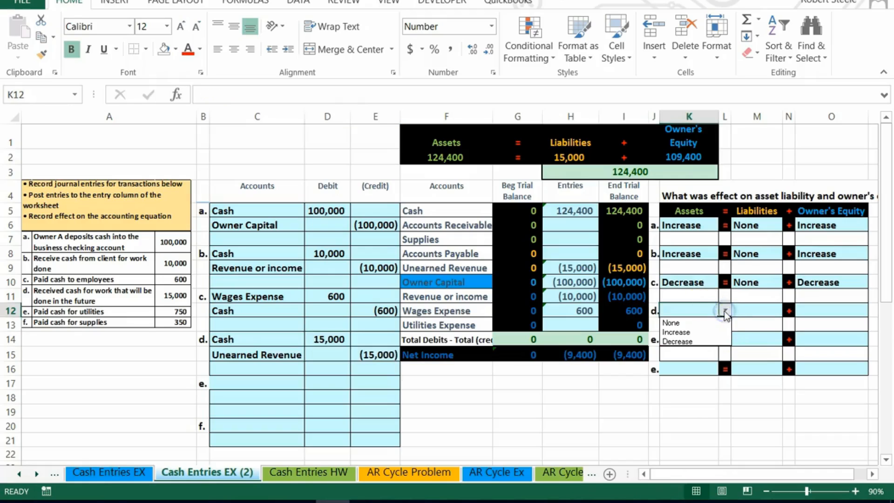
left_click(720, 333)
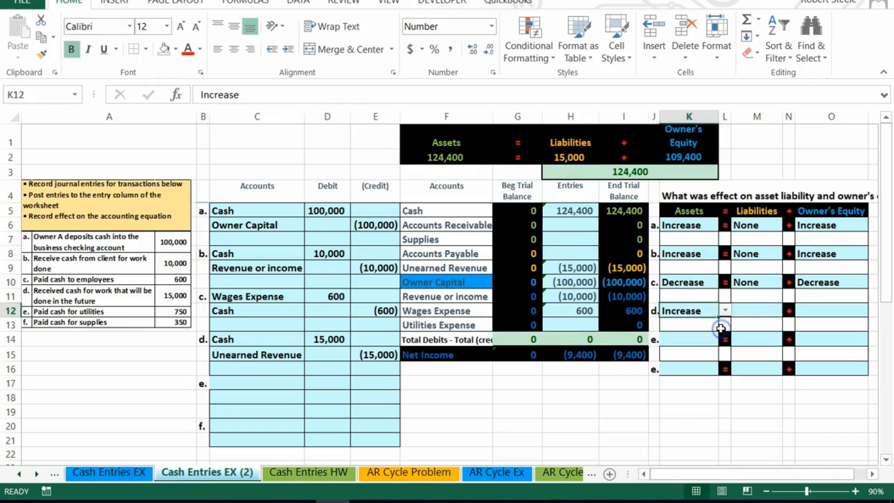
Temporarily clear entry d's debit and credit amounts to see the trial balance effect, then restore them.
left_click(569, 270)
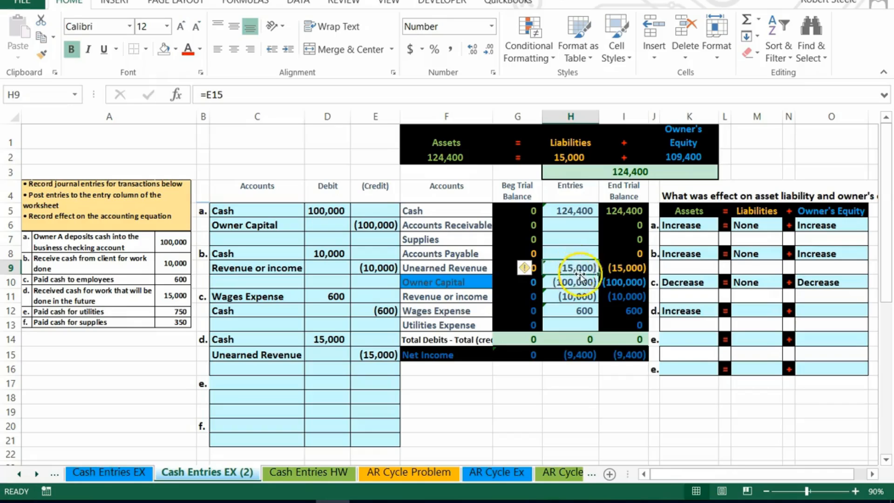
left_click_drag(329, 341, 373, 355)
key("ctrl+c")
key("Delete")
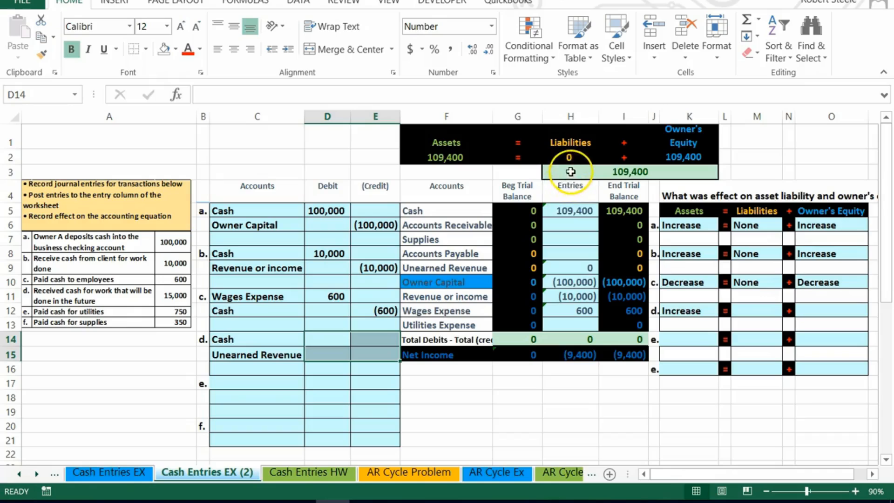
key("ctrl+v")
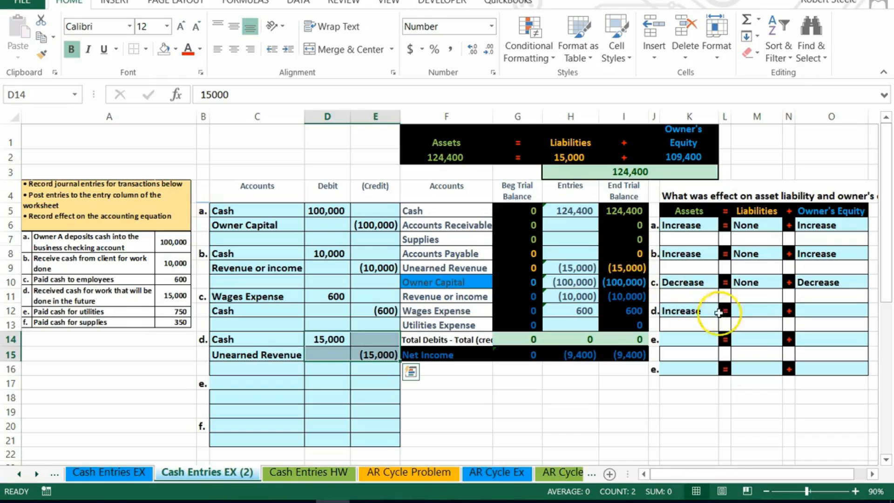
Set transaction d's effect on liabilities to Increase and on owner's equity to None.
left_click(758, 310)
left_click(790, 311)
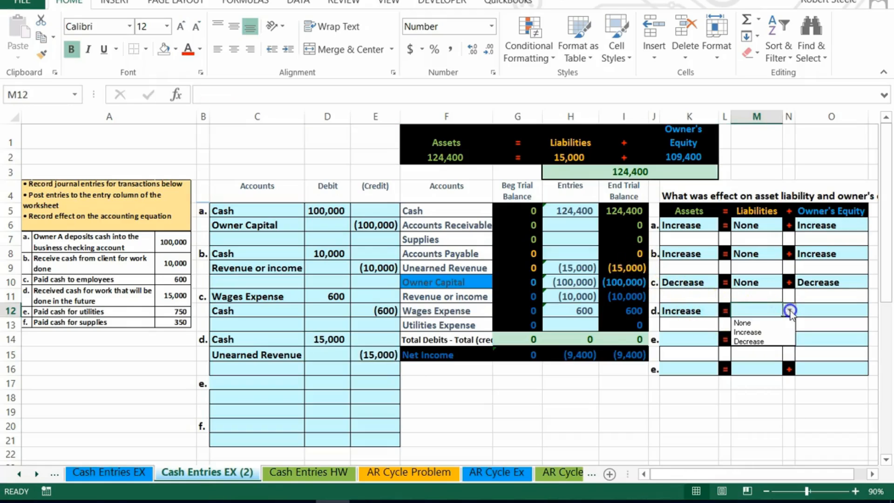
left_click(775, 330)
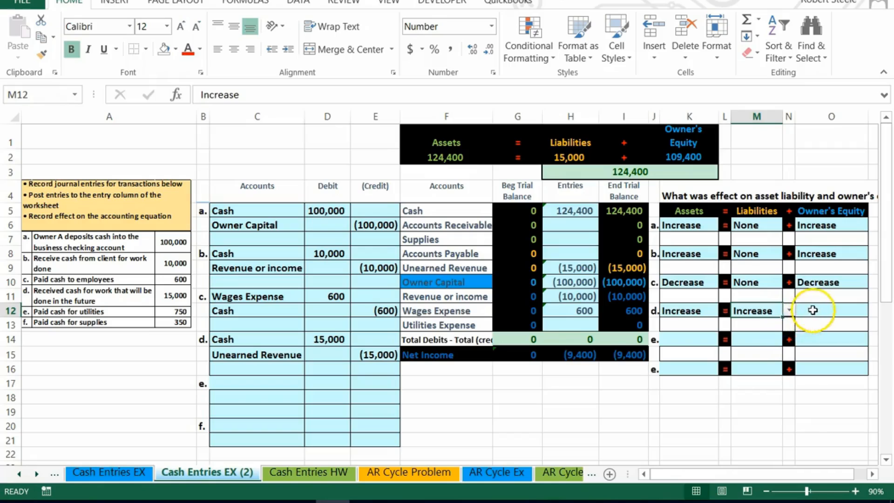
left_click(816, 310)
left_click(873, 311)
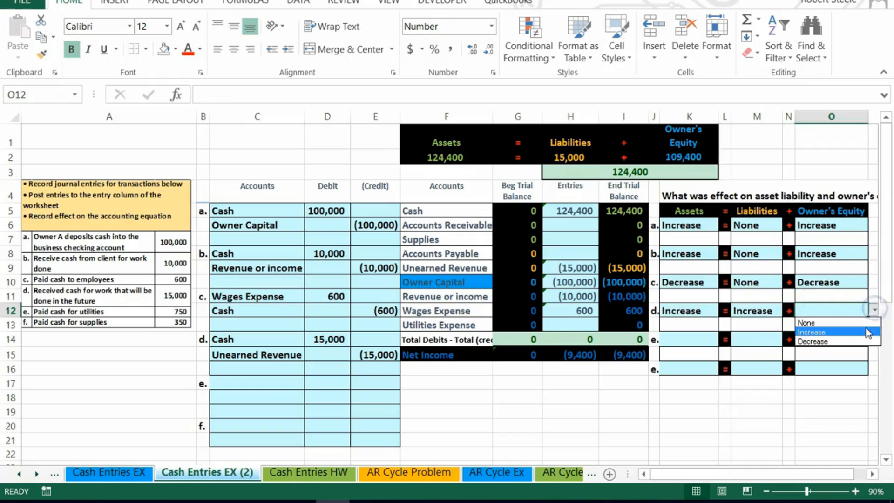
left_click(862, 323)
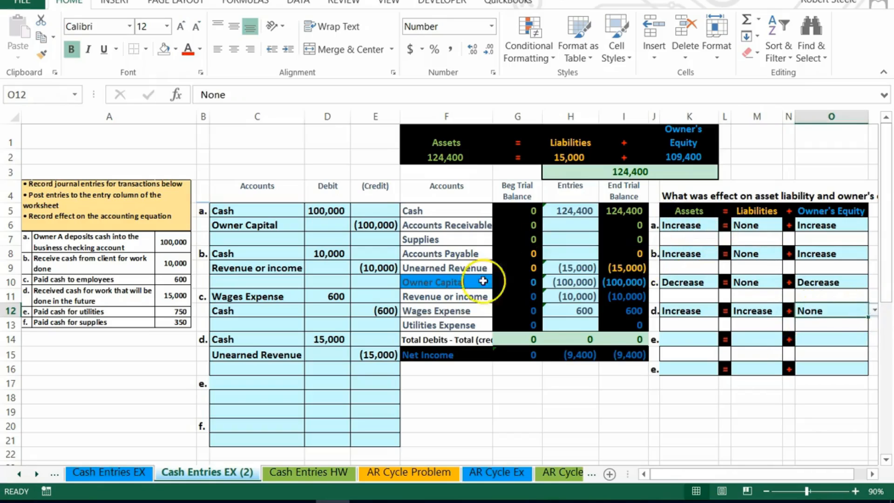
Clear entry d's debit and credit amounts once more and undo the deletion.
left_click_drag(340, 340, 361, 356)
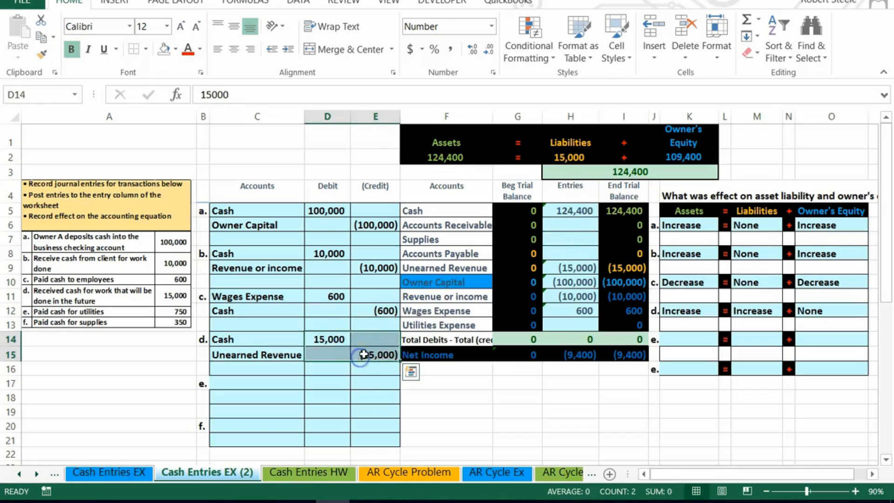
key("Delete")
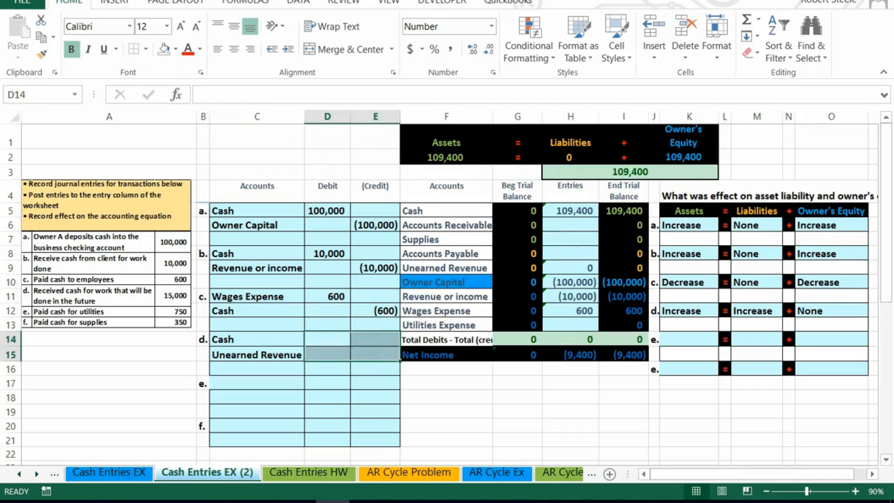
key("ctrl+z")
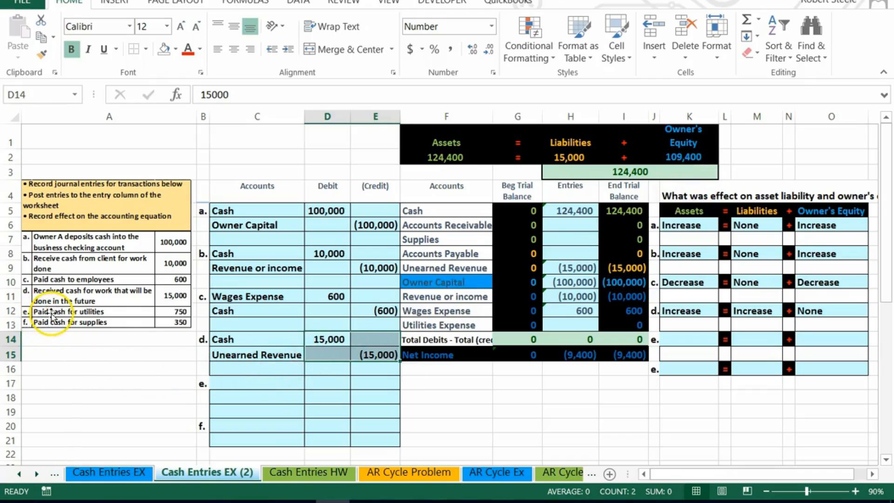
Copy the Cash account name from the trial balance and paste it as a value into entry e's credit line.
left_click(51, 316)
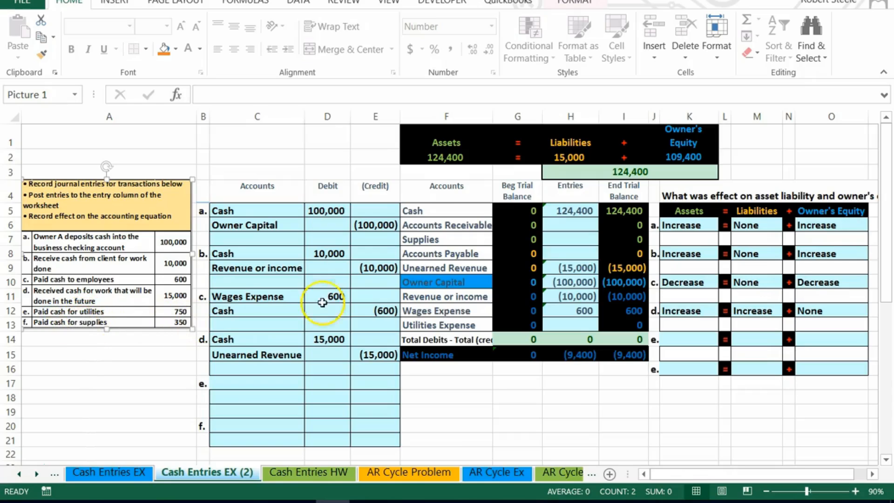
left_click(423, 211)
left_click_drag(481, 211, 617, 210)
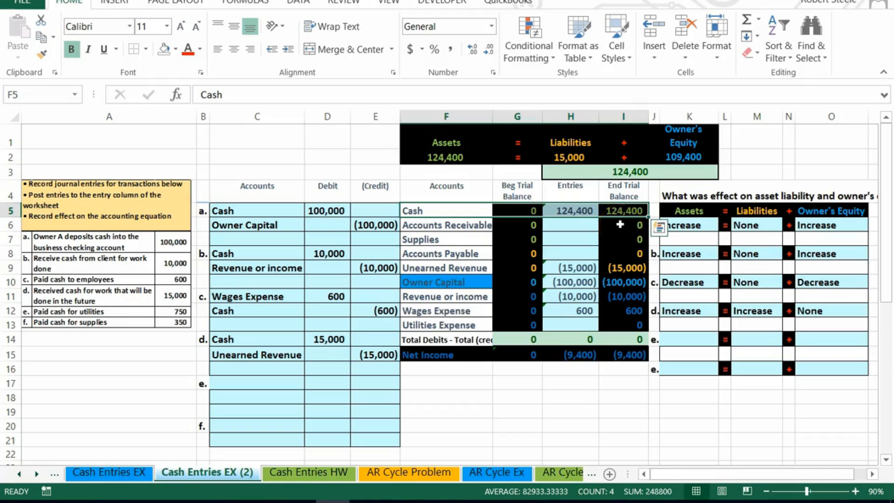
left_click(433, 208)
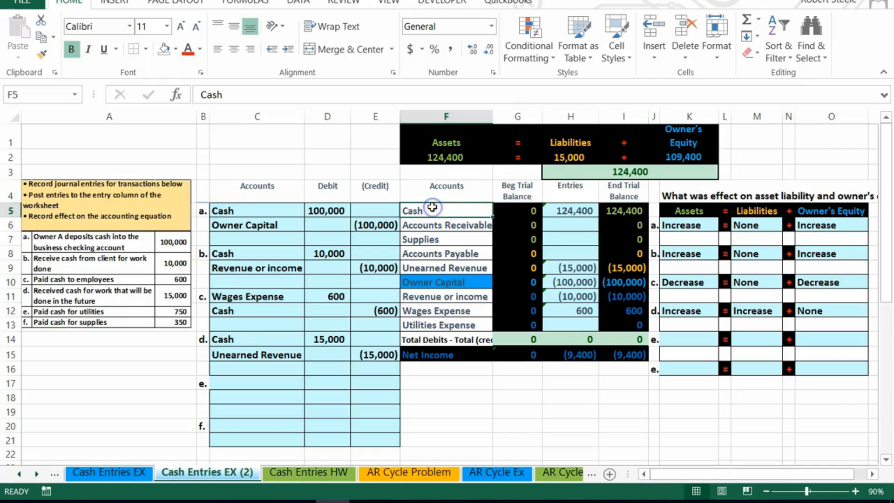
right_click(433, 207)
left_click(447, 215)
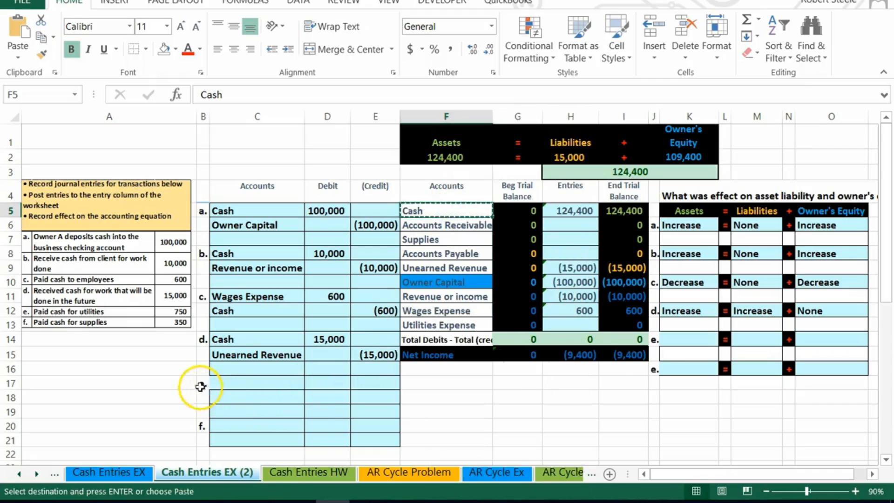
left_click(227, 397)
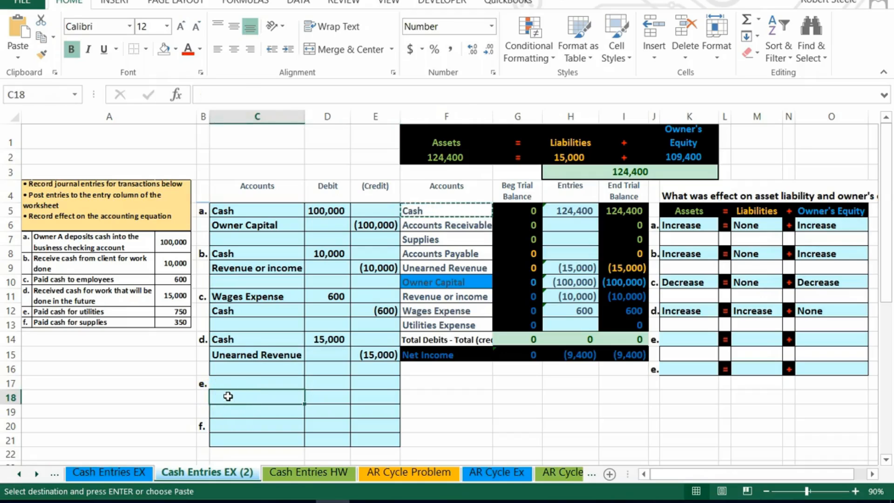
right_click(228, 397)
left_click(281, 157)
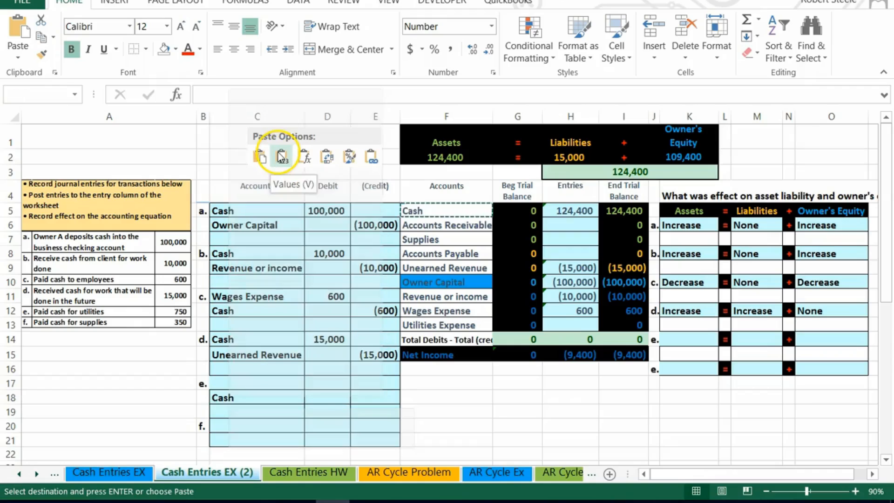
Enter -750 as entry e's Cash credit amount.
left_click(391, 396)
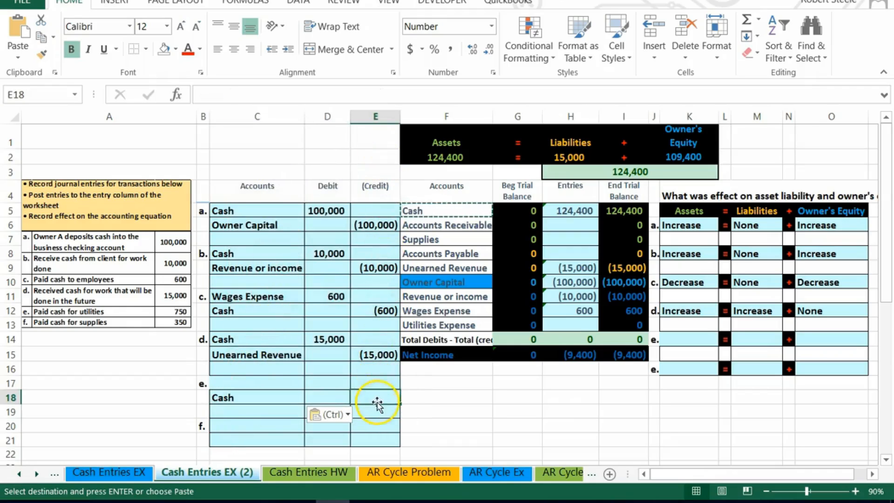
type("-75")
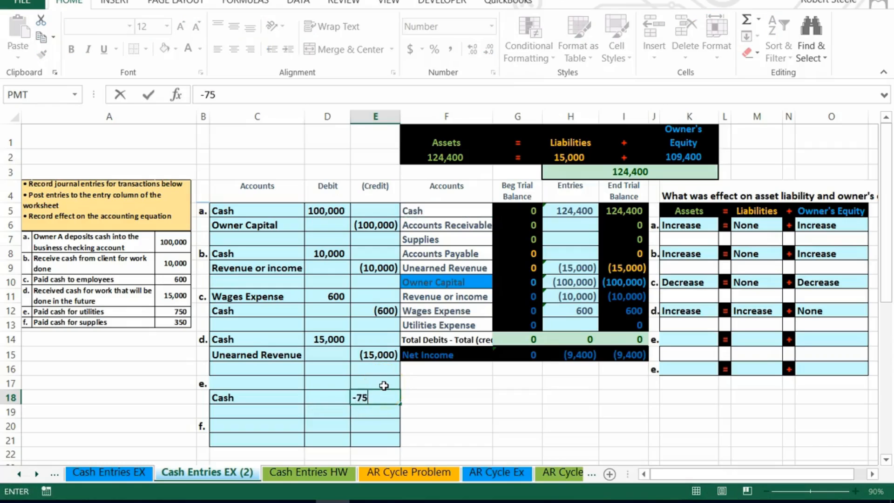
type("0")
key("Return")
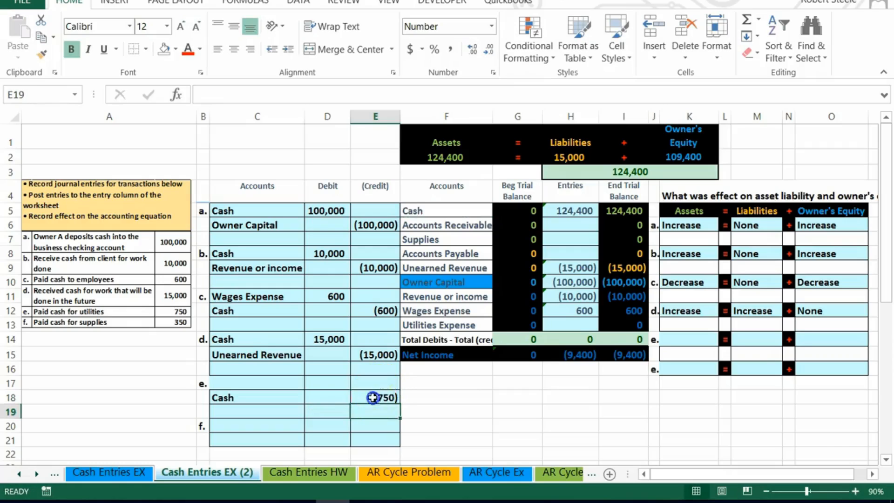
left_click(372, 397)
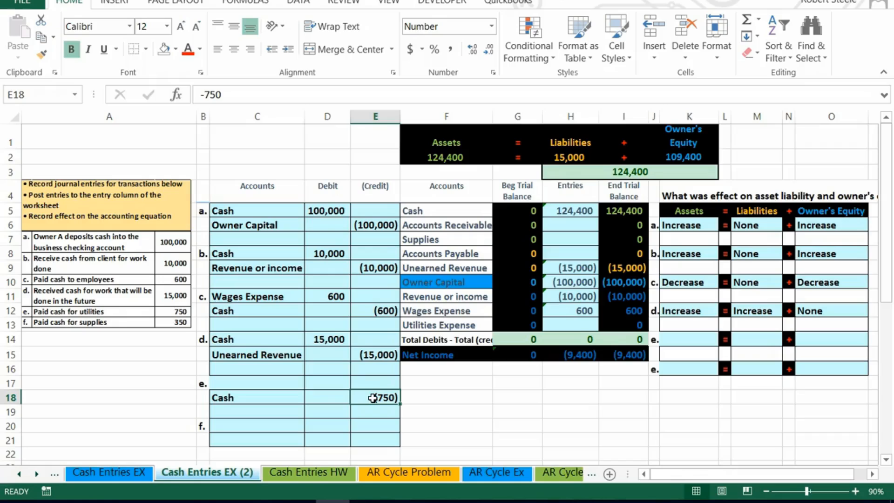
Enter 750 as entry e's debit amount on the first line.
left_click_drag(278, 399, 377, 399)
left_click(326, 381)
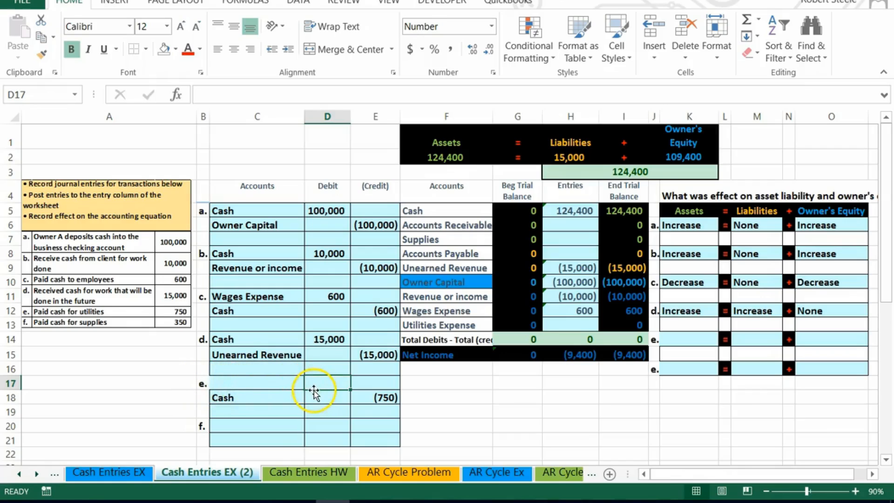
type("750")
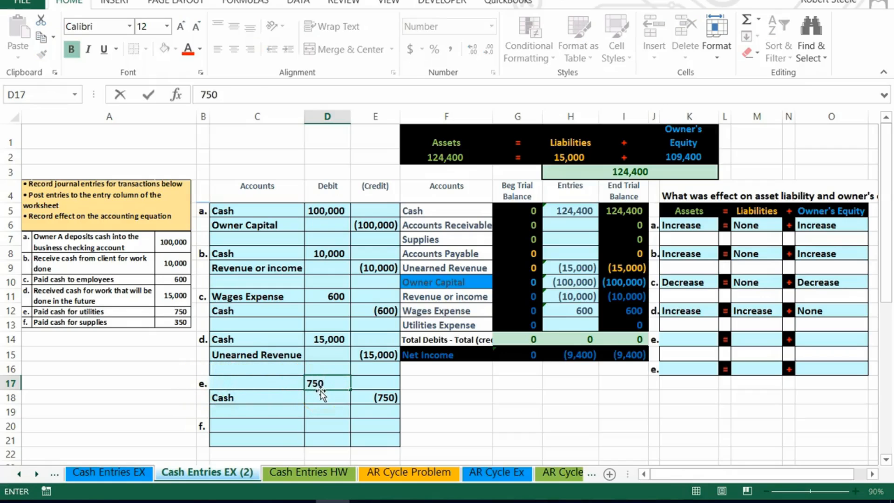
key("Return")
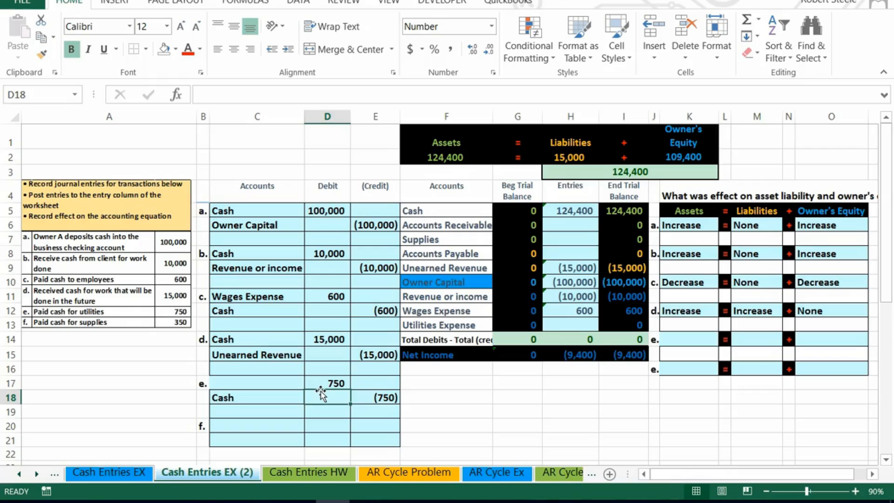
Copy the Utilities Expense account name from the trial balance and paste it as a value into entry e's debit line.
left_click(265, 384)
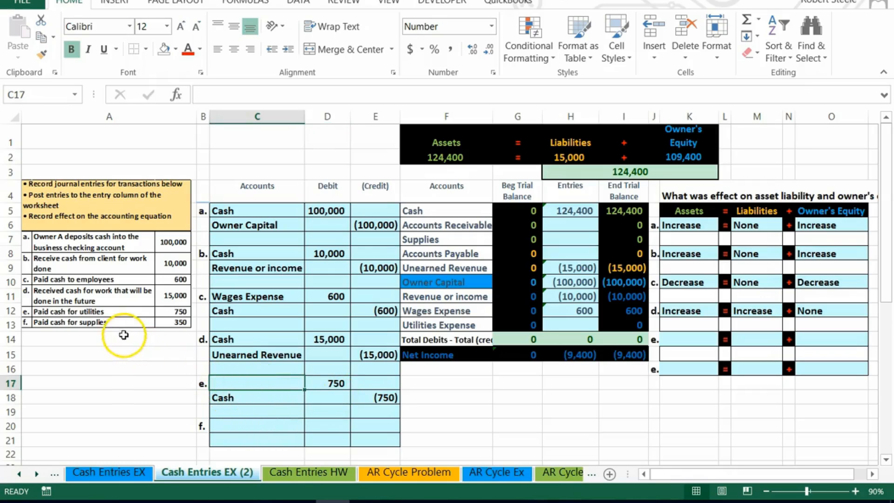
left_click_drag(436, 211, 629, 321)
left_click_drag(439, 330, 630, 328)
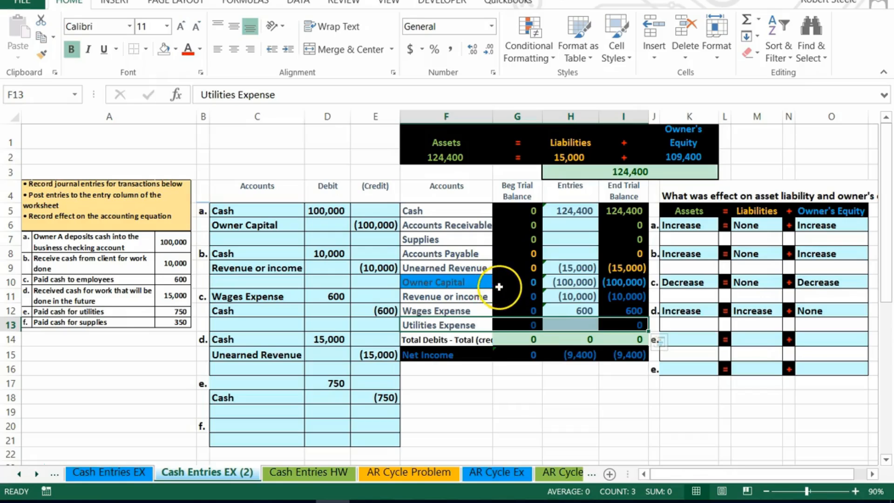
left_click_drag(471, 310, 624, 318)
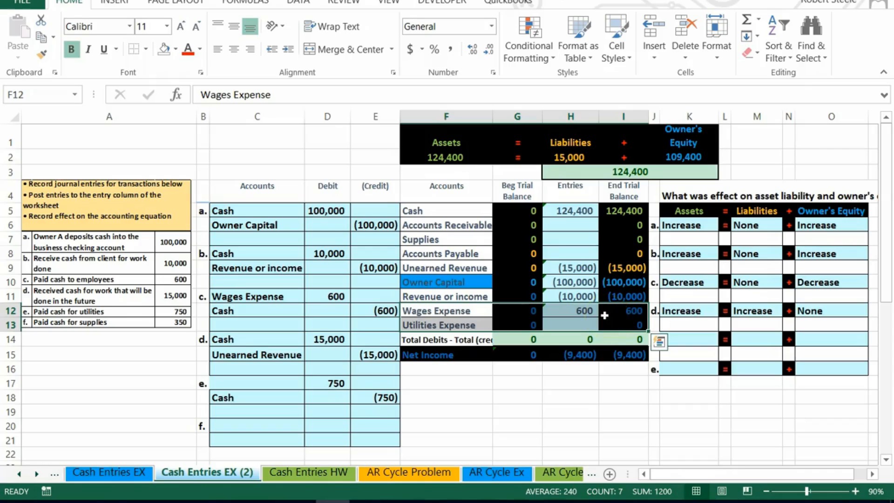
right_click(464, 325)
left_click(499, 46)
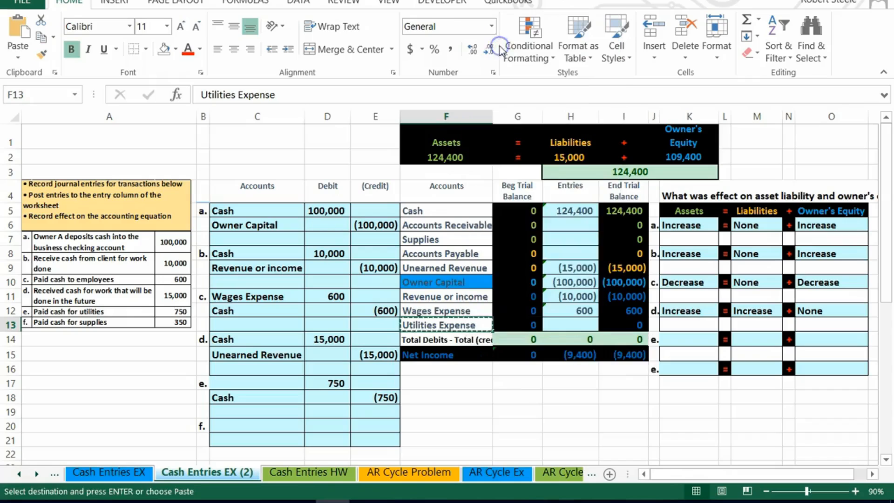
left_click(275, 383)
right_click(276, 384)
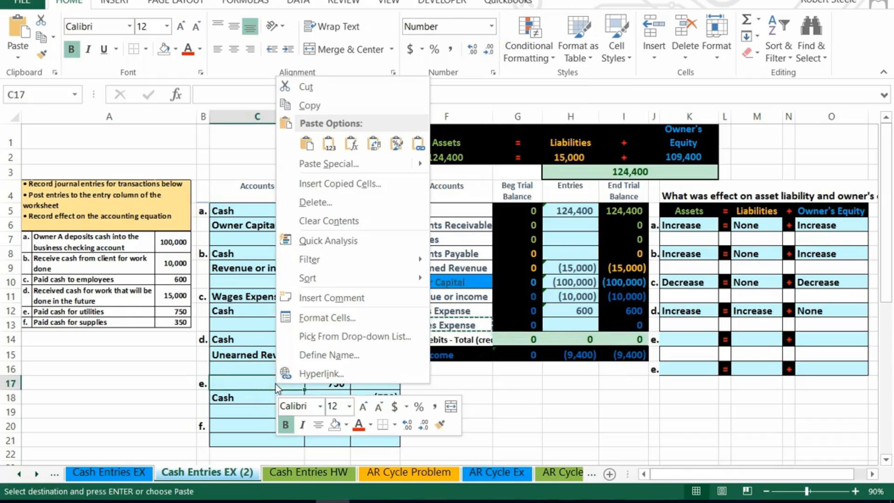
left_click(329, 144)
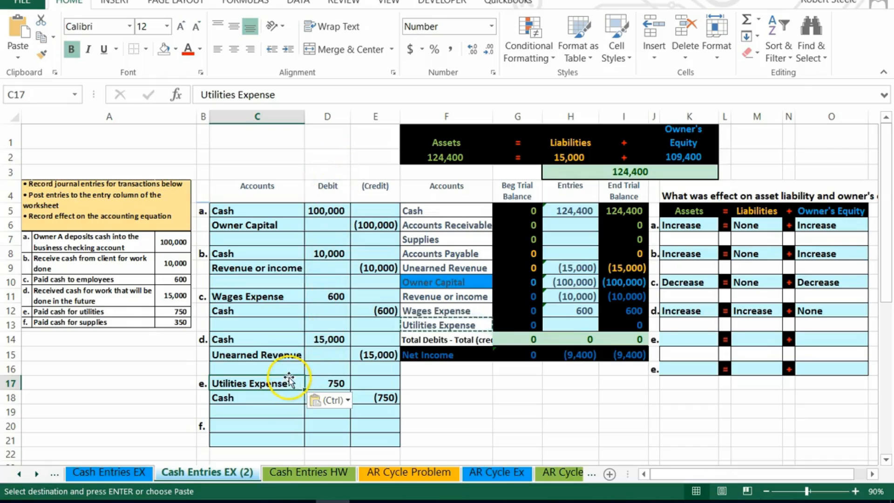
Post entry e's debit to Utilities Expense entries in the trial balance with a formula referencing D17.
left_click(559, 321)
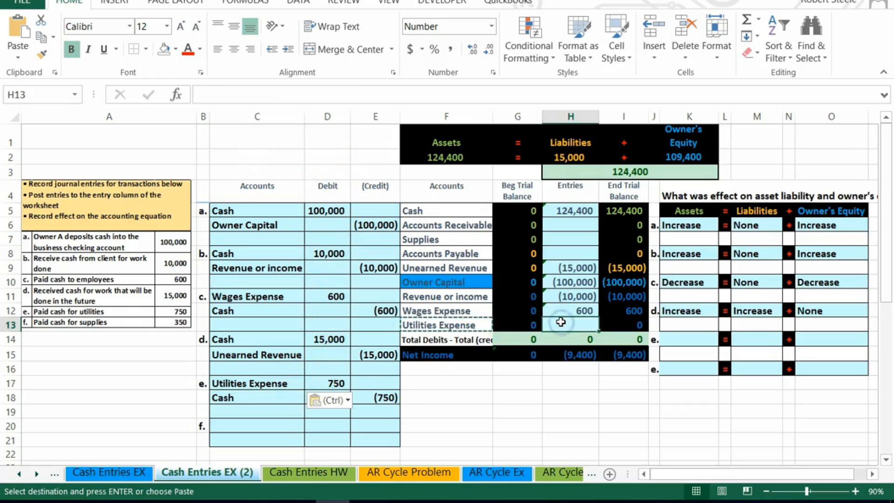
left_click(571, 323)
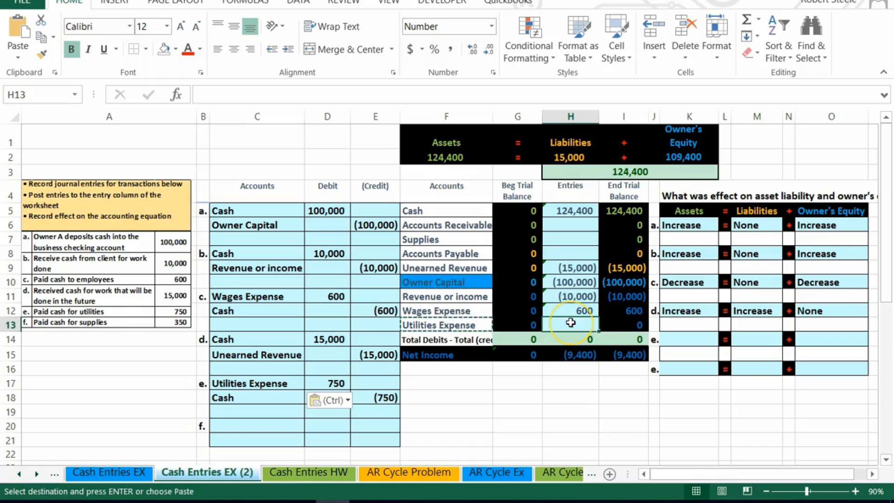
type("=")
left_click(327, 383)
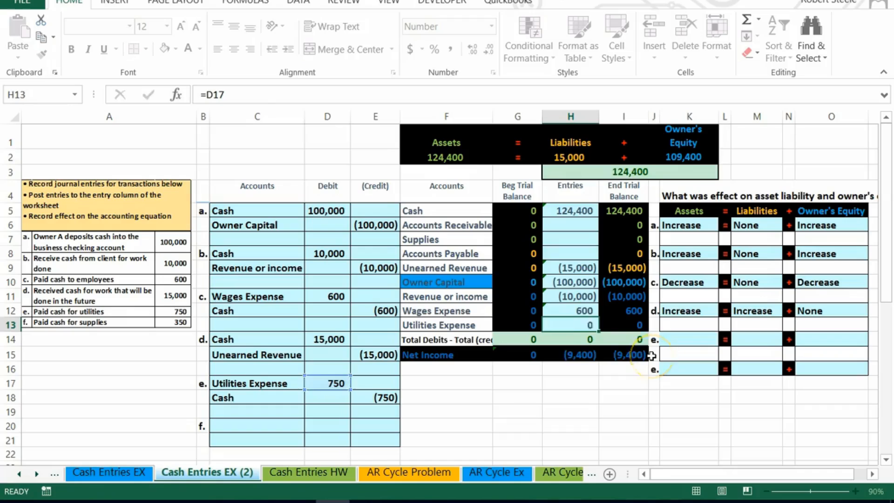
key("Return")
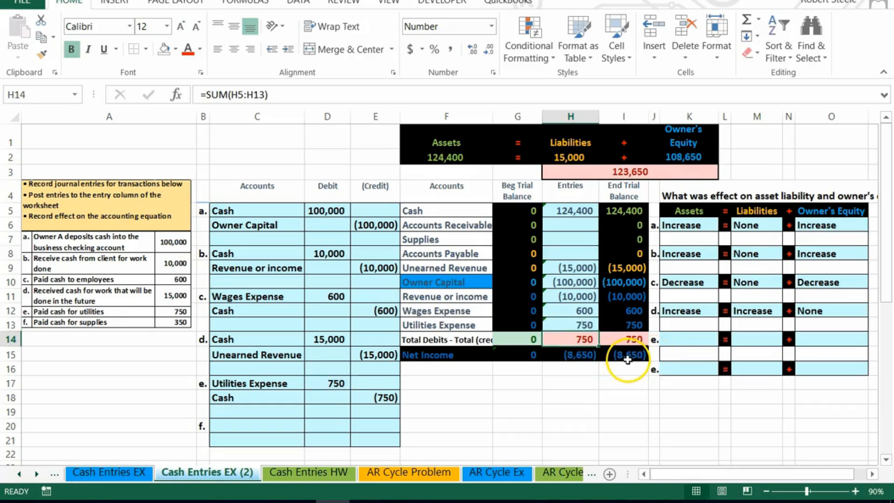
left_click(631, 297)
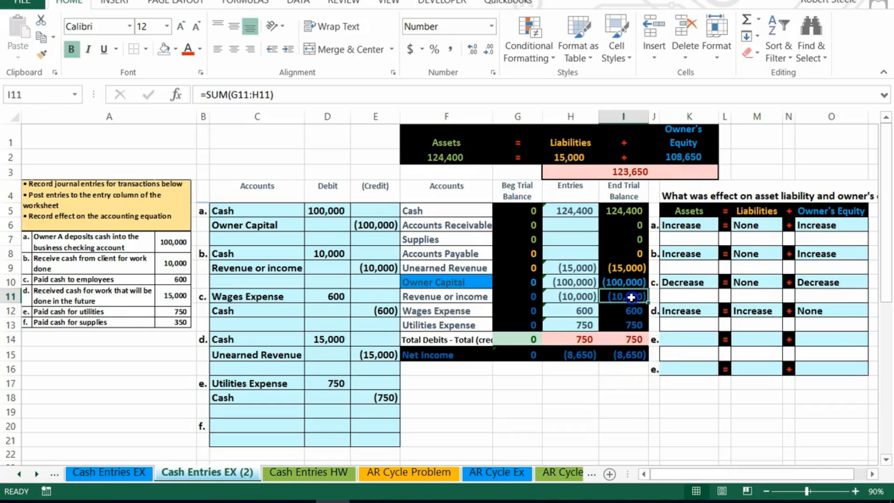
Add entry e's Cash credit cell E18 to the Cash entries formula in the trial balance.
left_click_drag(631, 297, 629, 321)
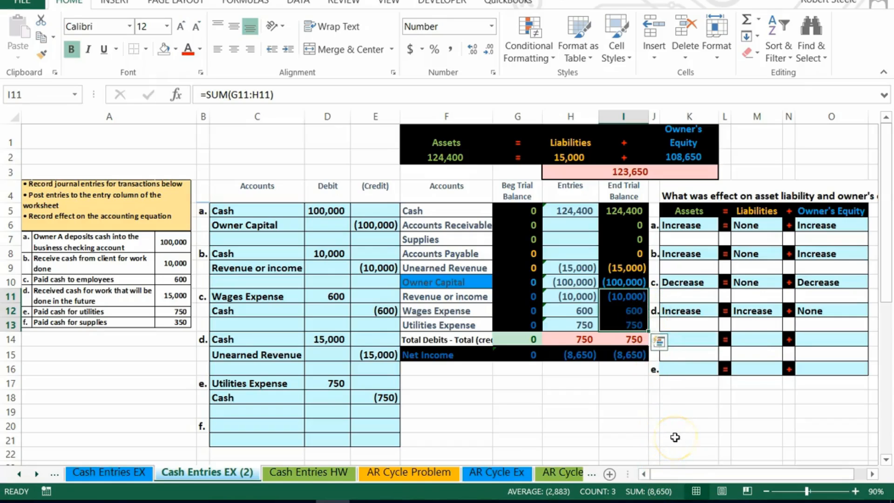
left_click(571, 337)
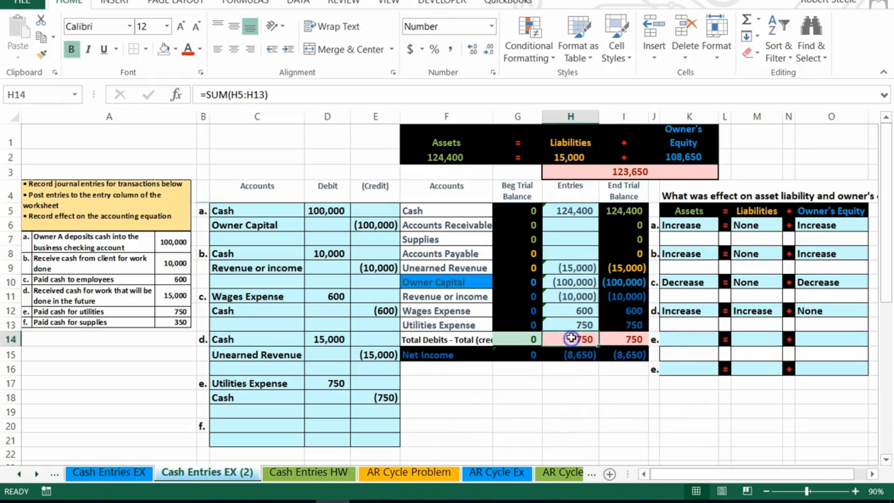
double_click(580, 338)
key("Return")
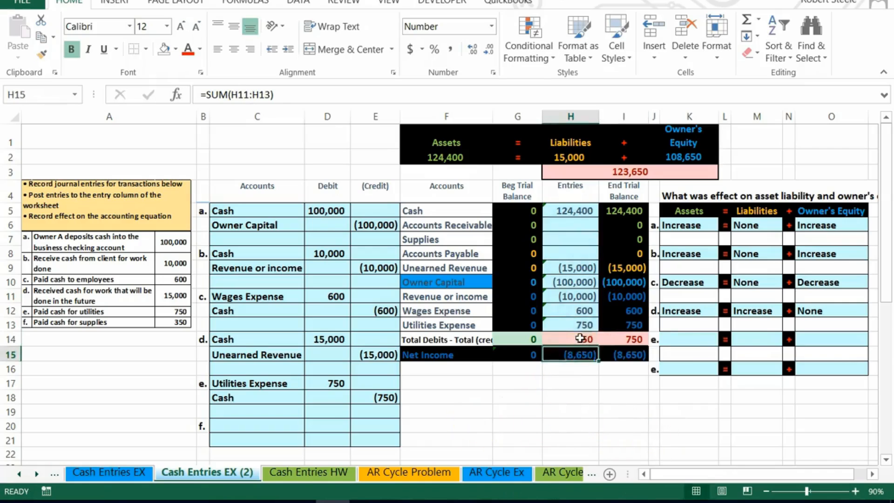
left_click_drag(573, 211, 573, 321)
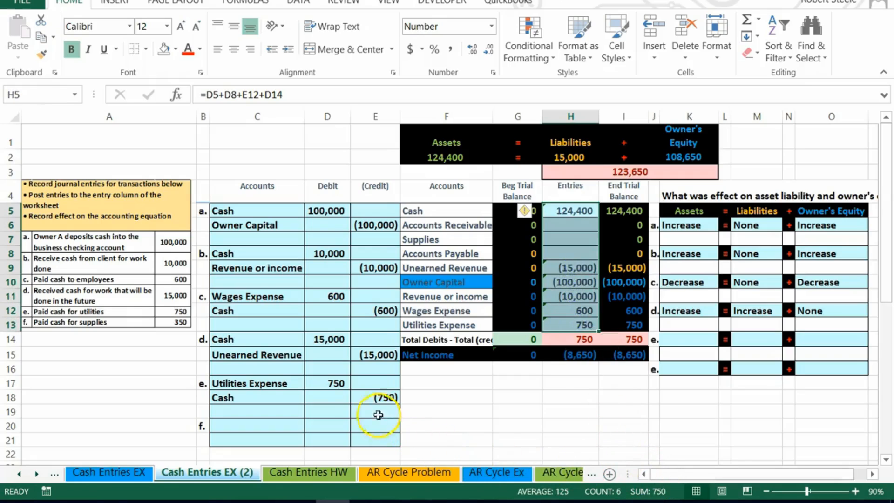
left_click(336, 384)
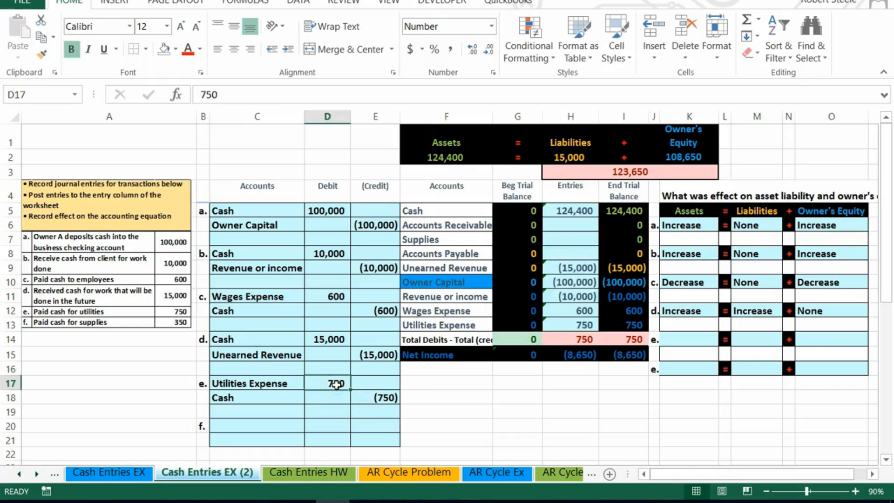
left_click(362, 396)
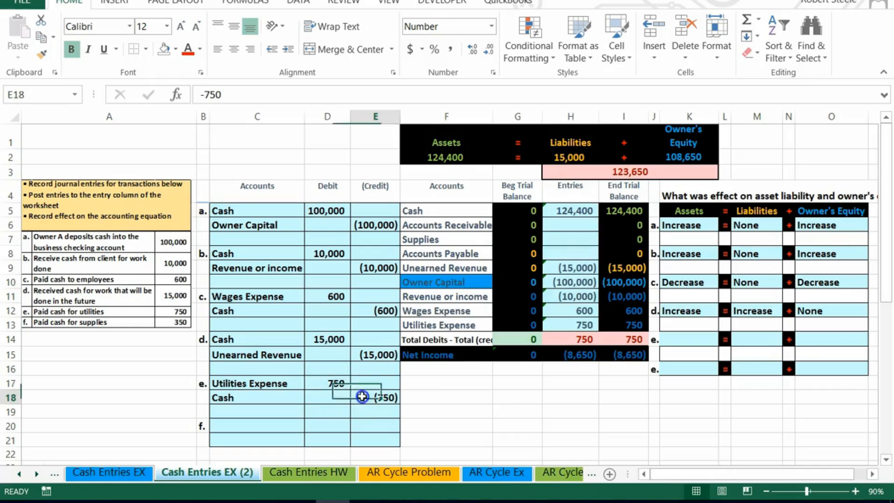
left_click(560, 211)
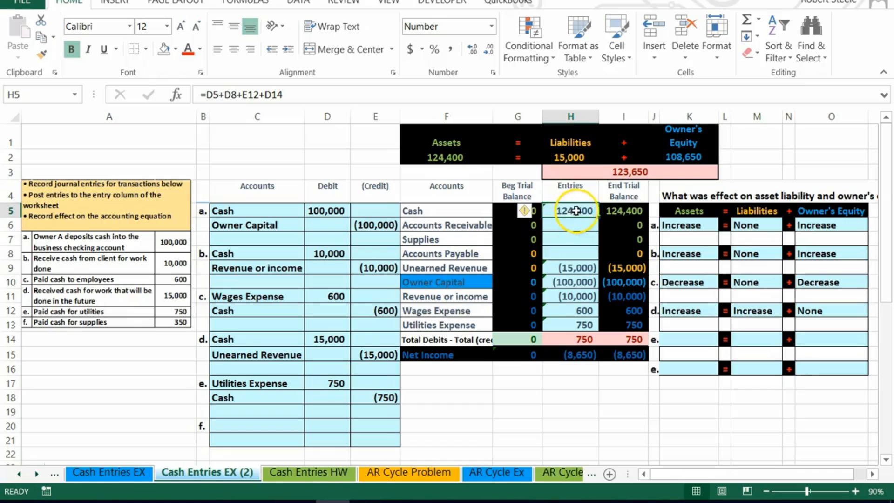
double_click(577, 210)
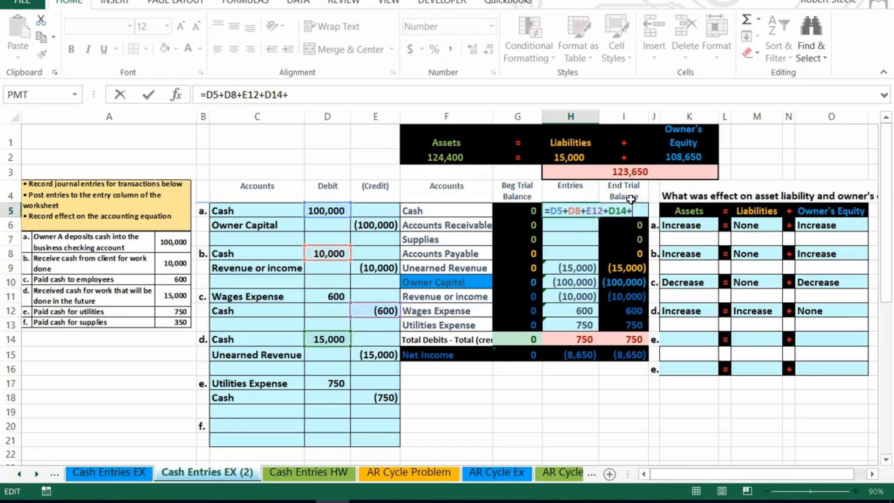
type("+")
left_click(382, 398)
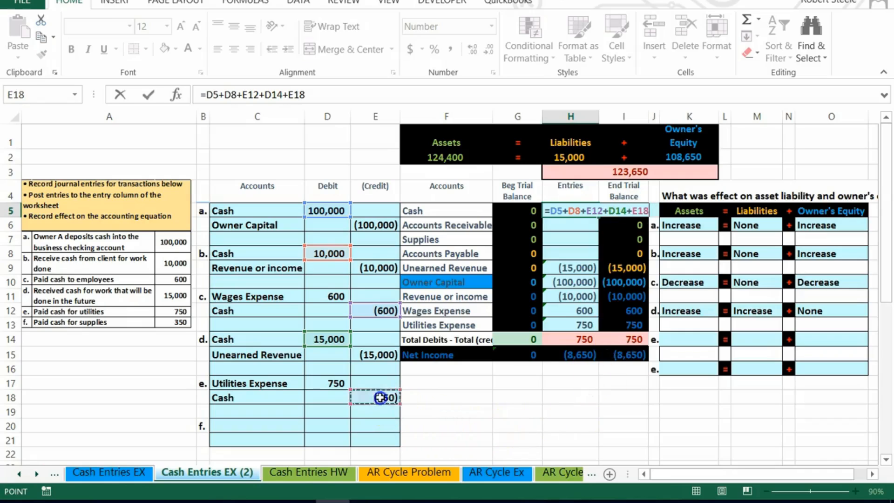
key("Return")
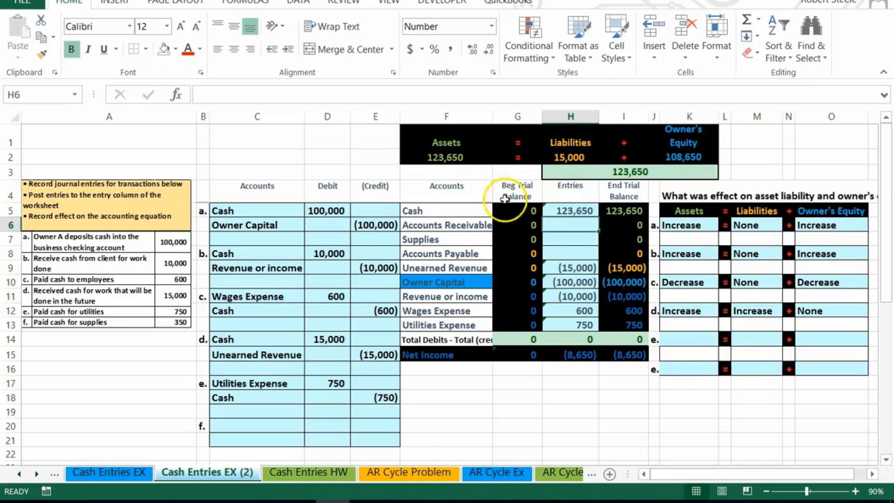
Temporarily clear entry e's amounts, then undo the deletion.
left_click(336, 384)
left_click_drag(336, 385, 359, 394)
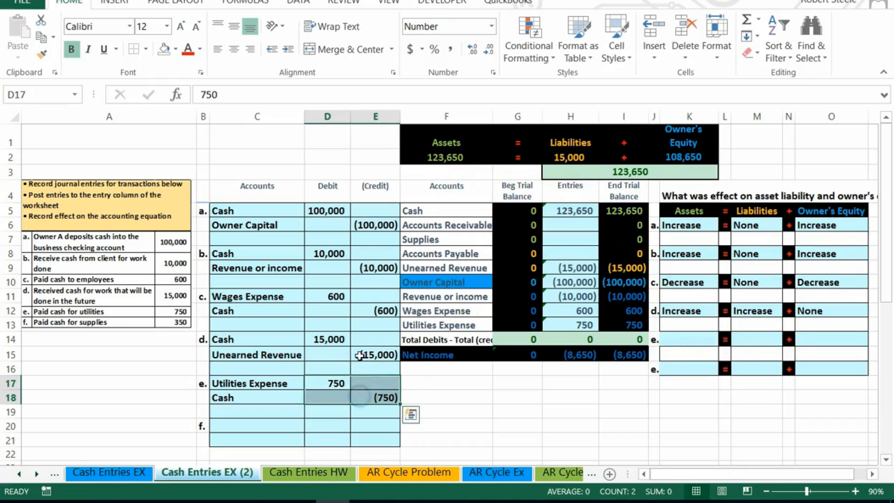
key("Delete")
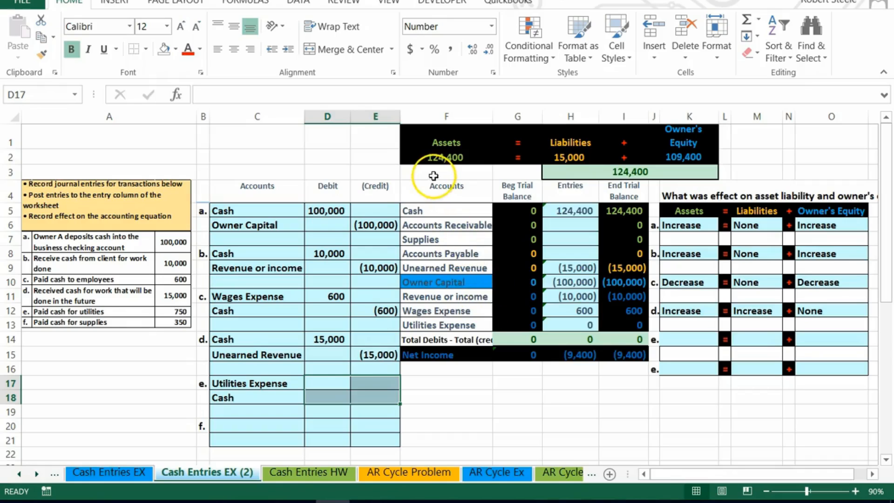
key("ctrl+z")
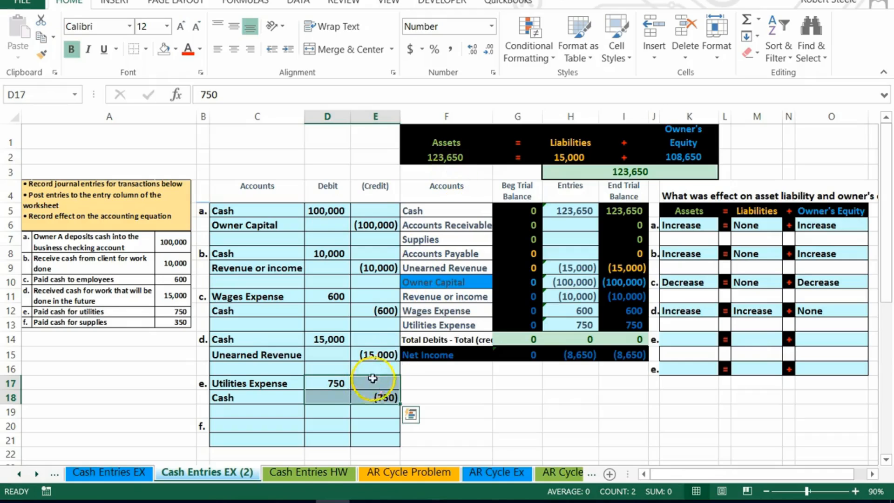
Set entry e's effect on assets to Decrease.
left_click_drag(274, 398, 361, 400)
left_click(683, 340)
left_click(725, 342)
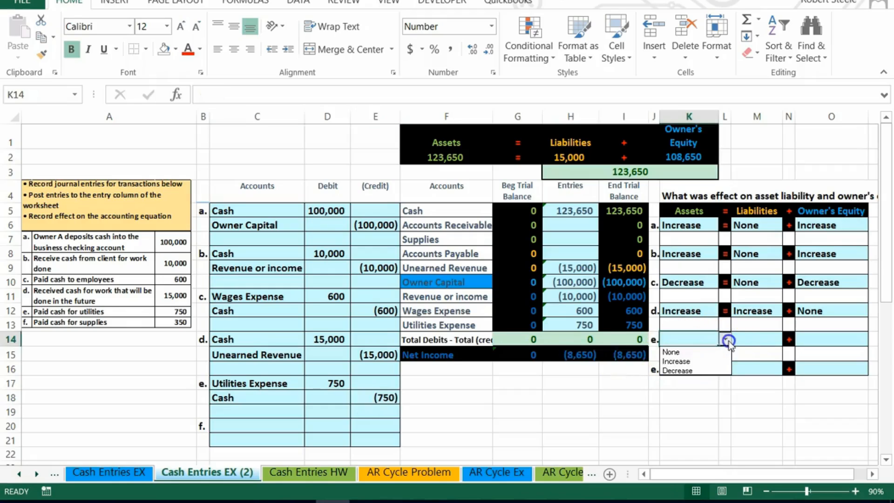
left_click(715, 369)
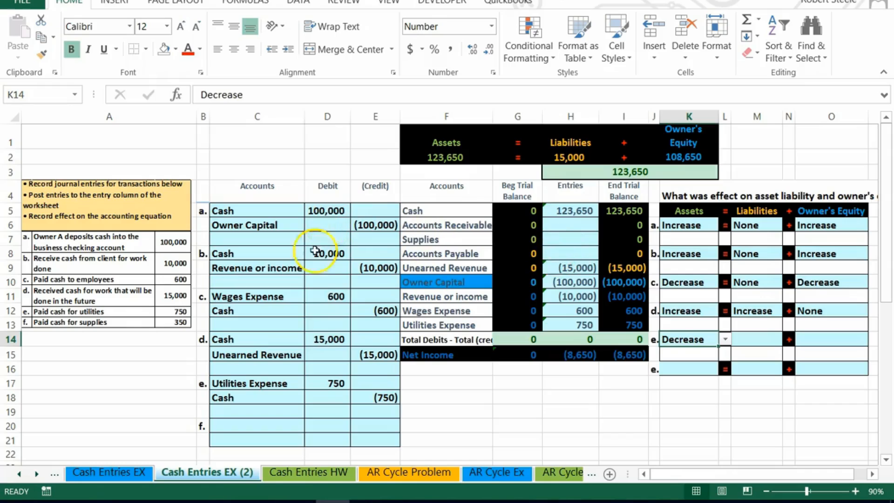
Temporarily clear entry e's amounts again and undo the deletion.
left_click_drag(320, 381, 355, 393)
key("Delete")
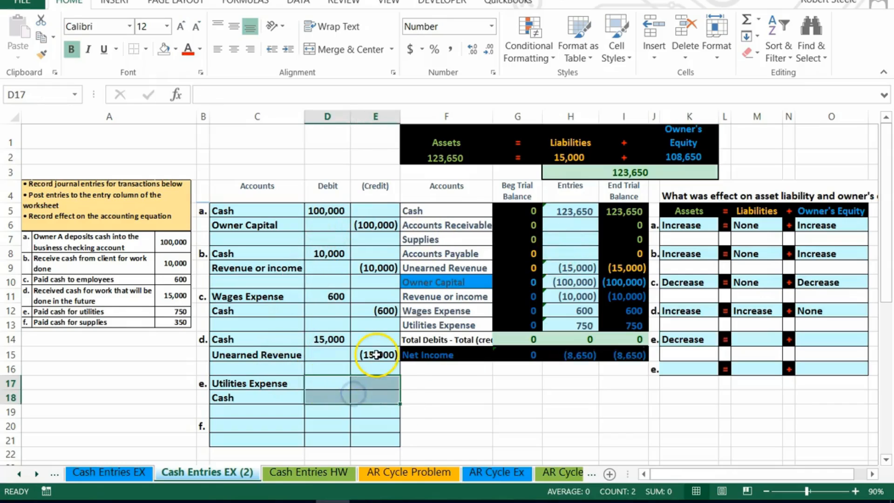
left_click(56, 2)
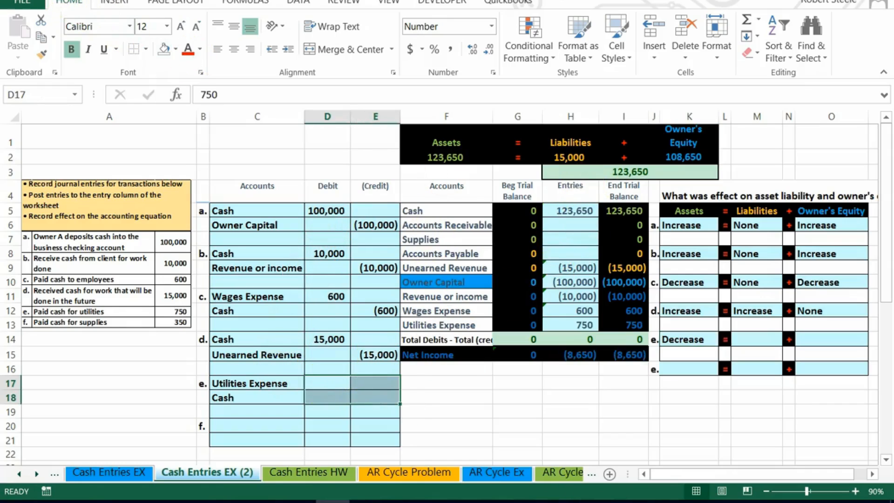
Set entry e's effect on liabilities to None.
left_click(763, 342)
left_click(788, 340)
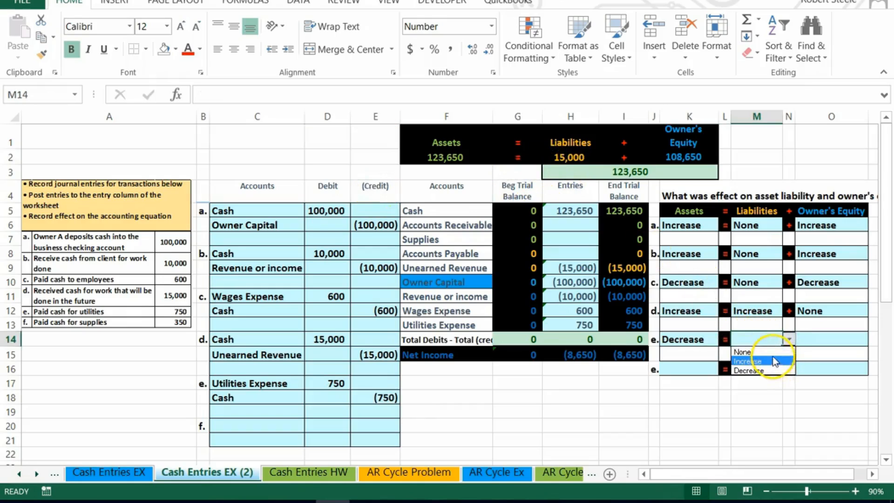
left_click(771, 352)
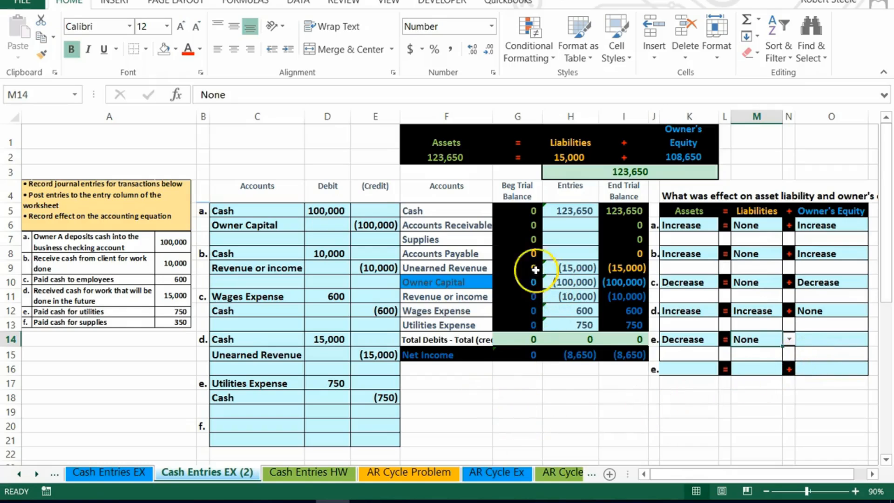
Clear entry e's amounts once more and undo the deletion.
left_click_drag(337, 385, 371, 397)
key("Delete")
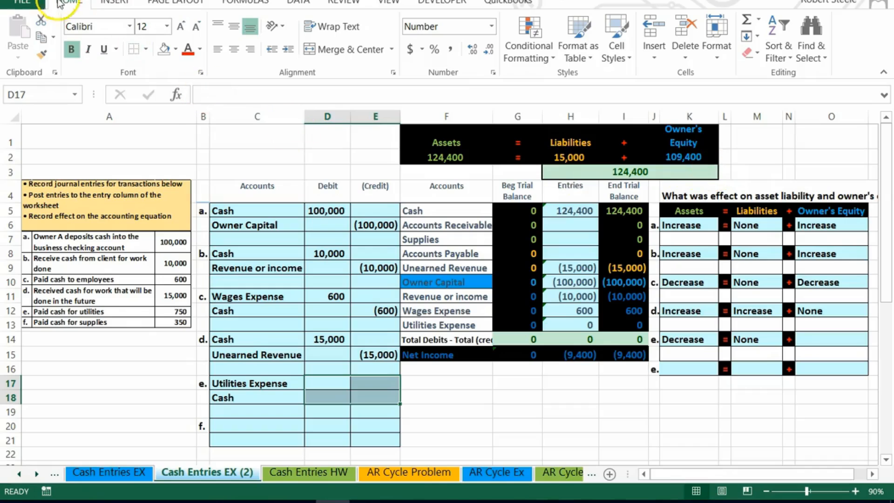
key("ctrl+z")
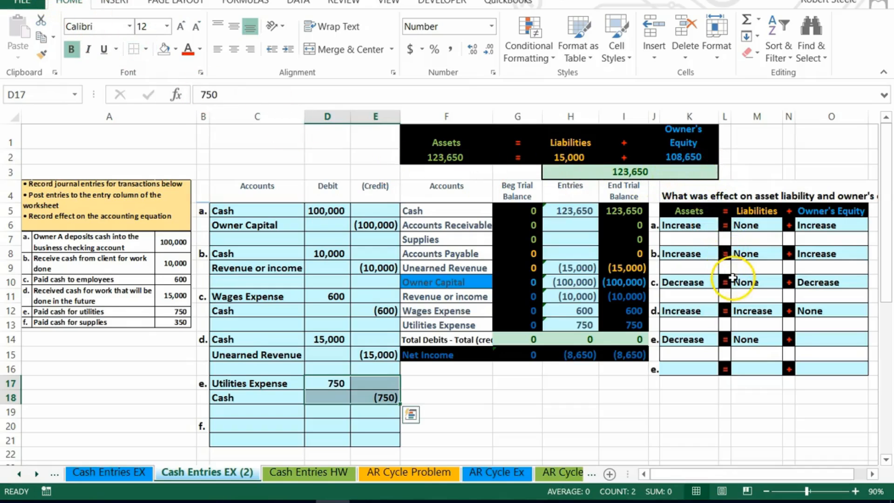
Set entry e's effect on owner's equity to Decrease.
left_click_drag(270, 385, 320, 384)
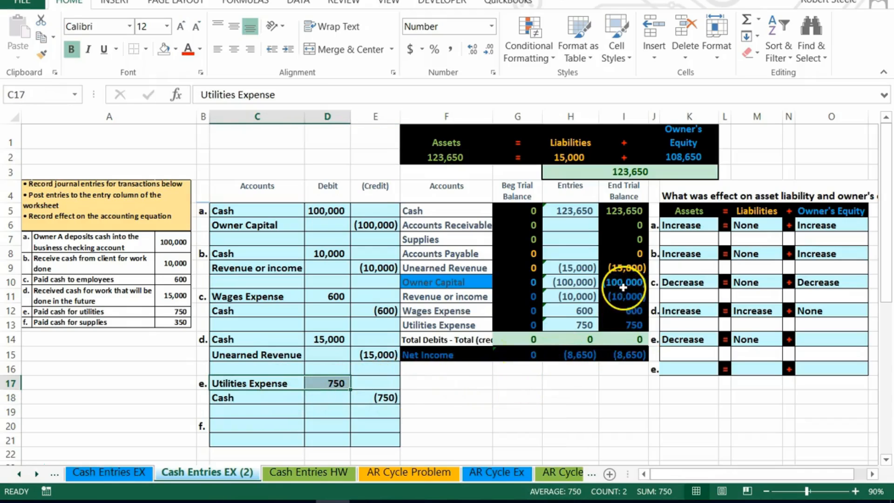
left_click_drag(624, 286, 621, 320)
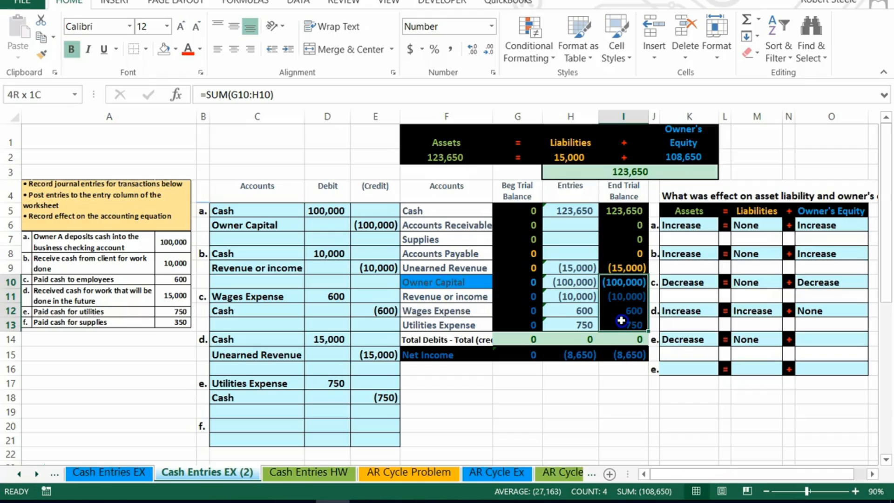
left_click(832, 340)
left_click(874, 340)
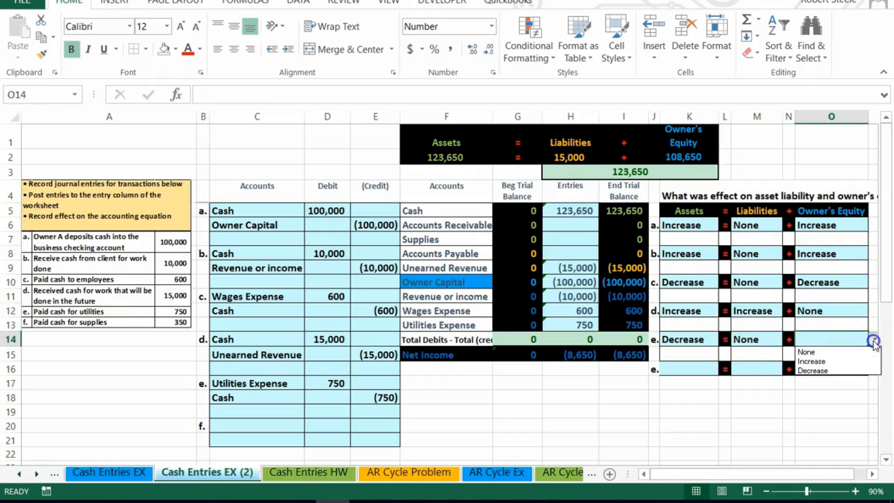
left_click(864, 370)
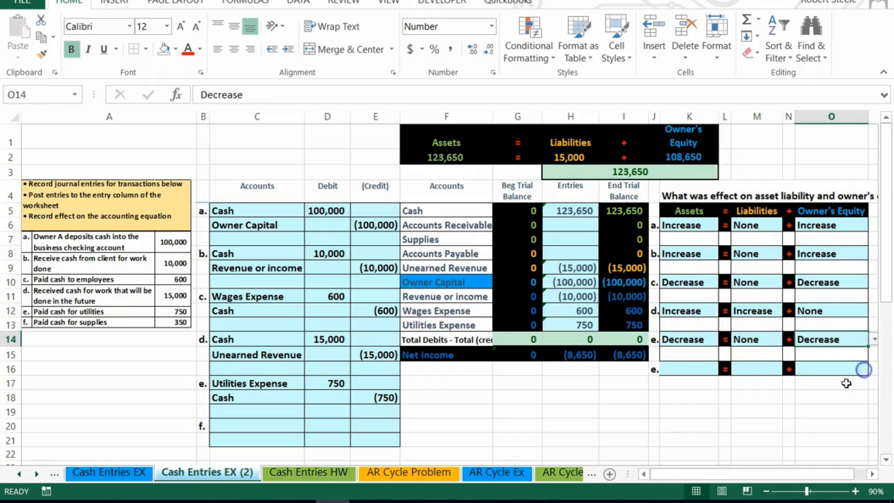
Copy the Cash account name from the trial balance and paste it as a value into entry f's second line.
left_click(725, 426)
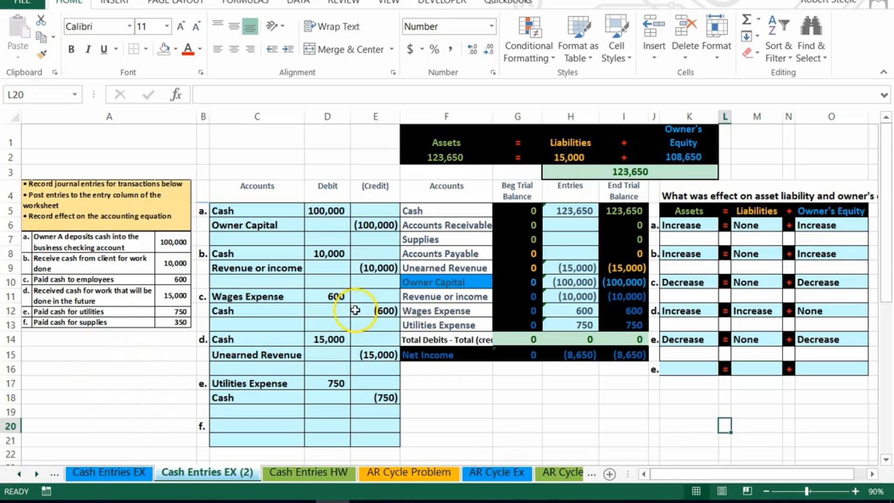
left_click_drag(420, 210, 627, 208)
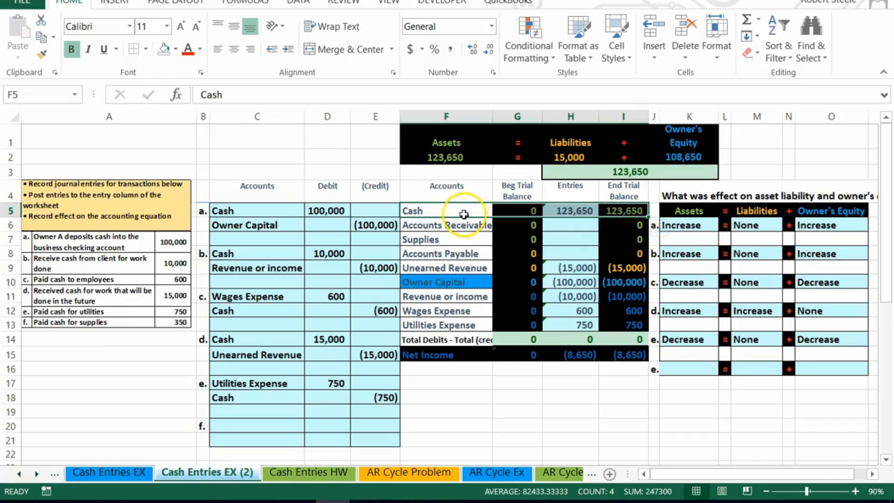
left_click(443, 208)
right_click(441, 207)
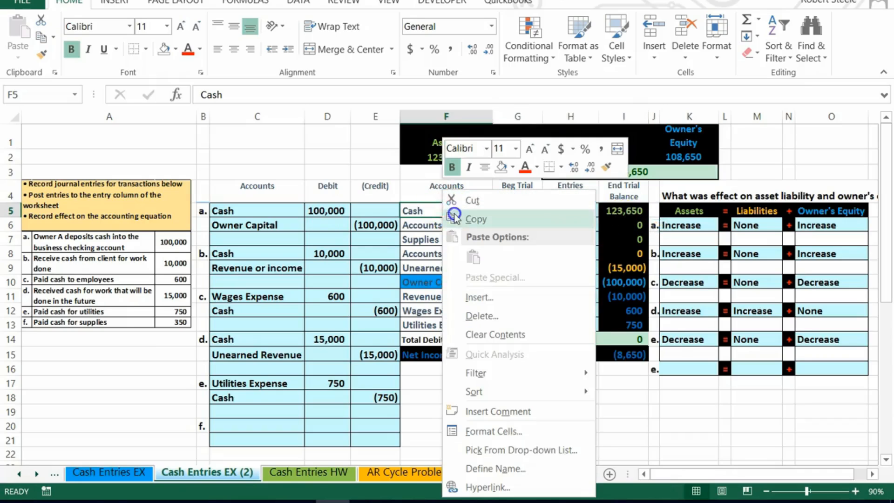
left_click(475, 219)
left_click(249, 437)
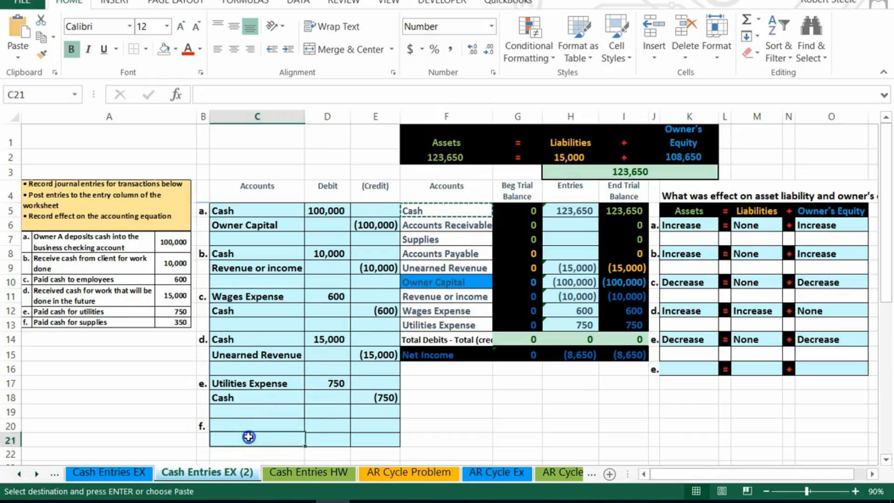
right_click(249, 437)
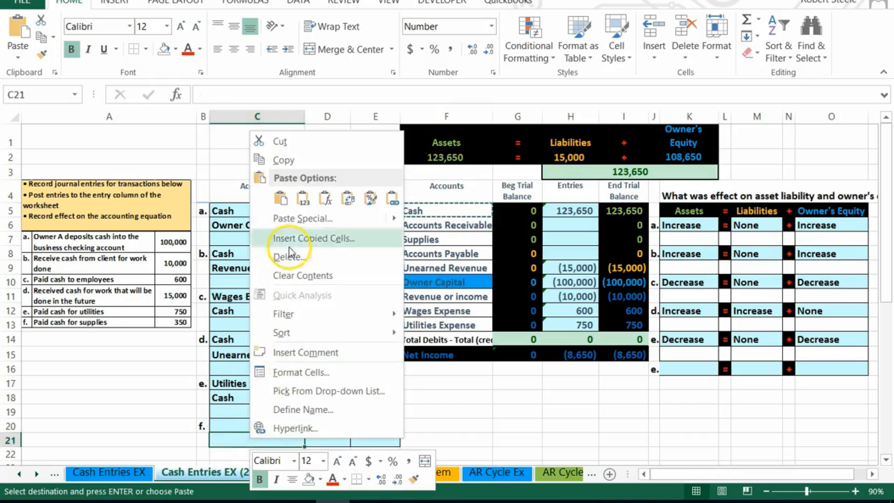
left_click(304, 199)
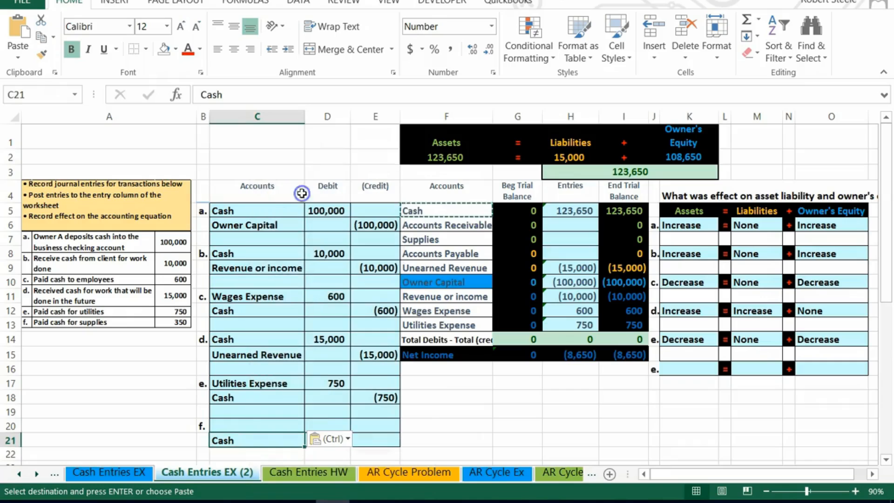
Enter entry f's amounts: a 350 credit to Cash on the second line and a 350 debit on the first line.
left_click(371, 437)
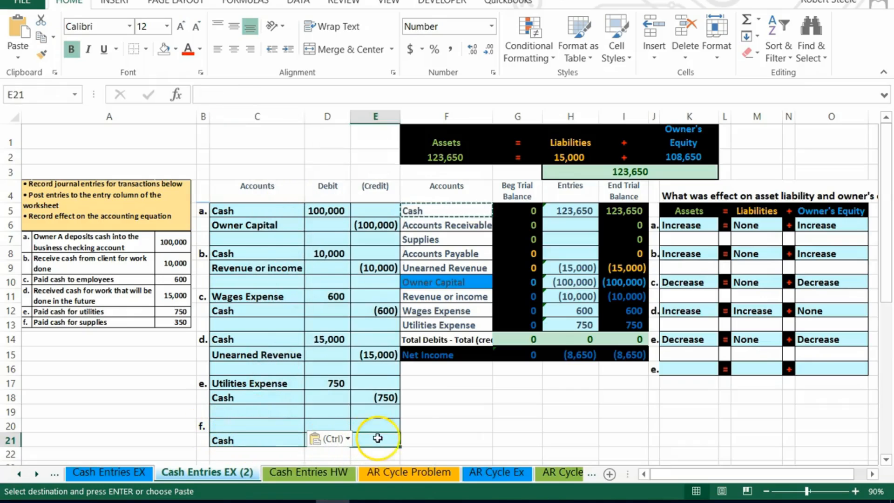
type("-350")
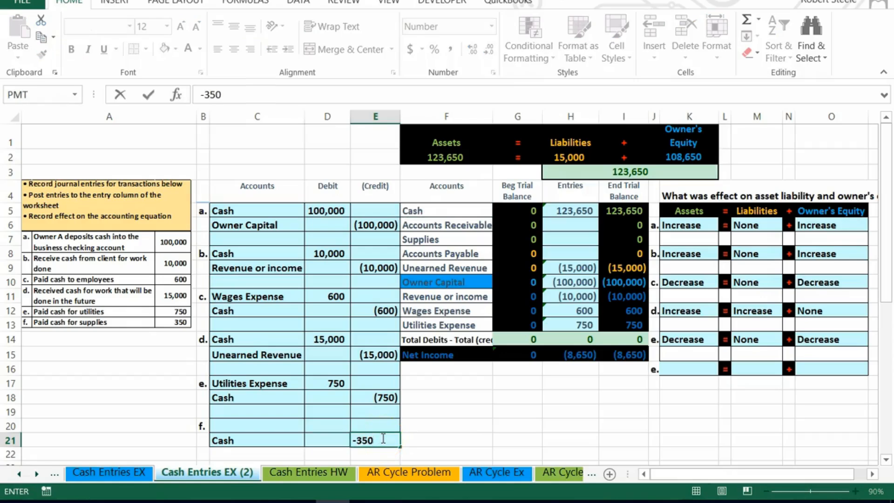
key("Return")
left_click(335, 426)
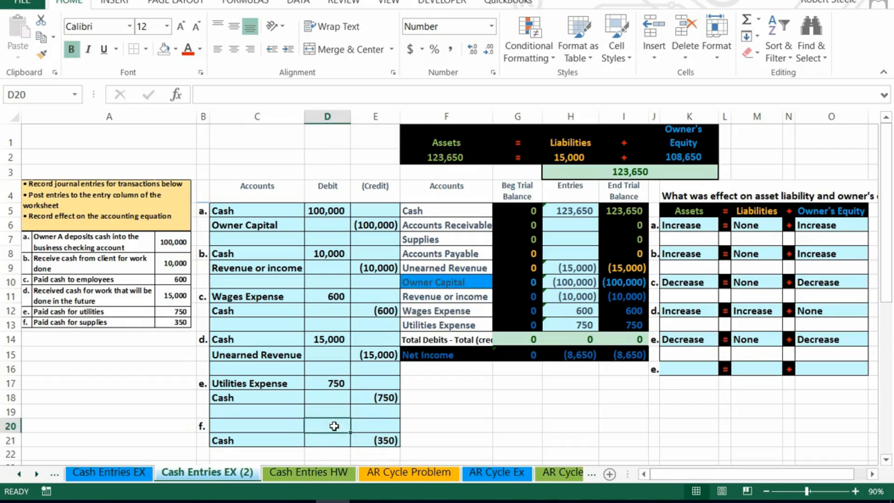
type("350")
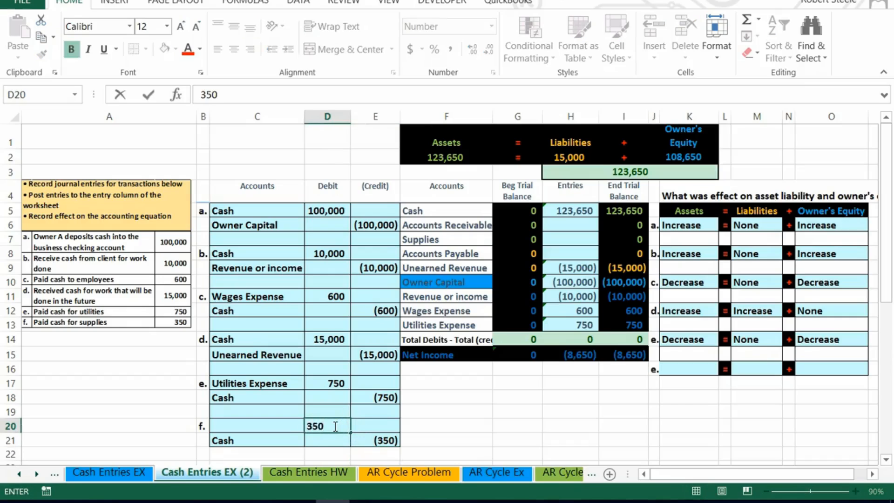
key("Return")
Copy the Supplies account name from the trial balance and paste it as a value into entry f's first line.
left_click(274, 426)
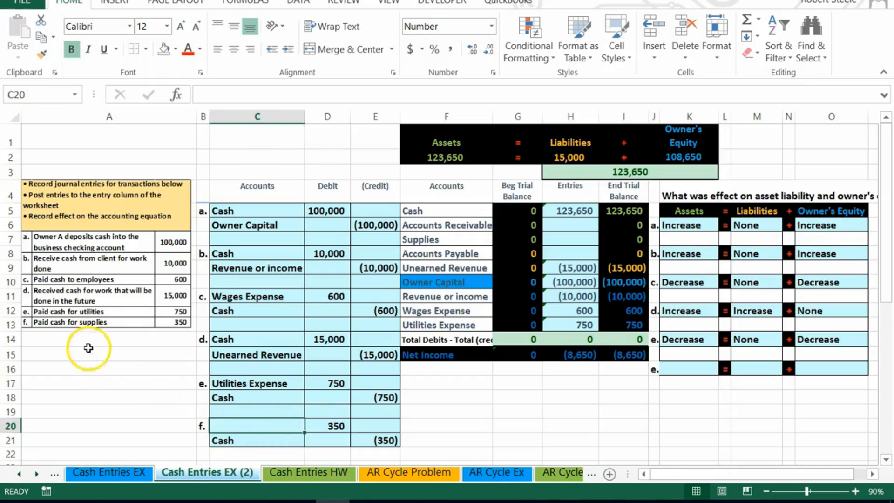
mouse_move(438, 211)
left_mouse_down()
mouse_move(575, 220)
mouse_move(627, 253)
mouse_move(628, 320)
left_mouse_up()
left_click(431, 238)
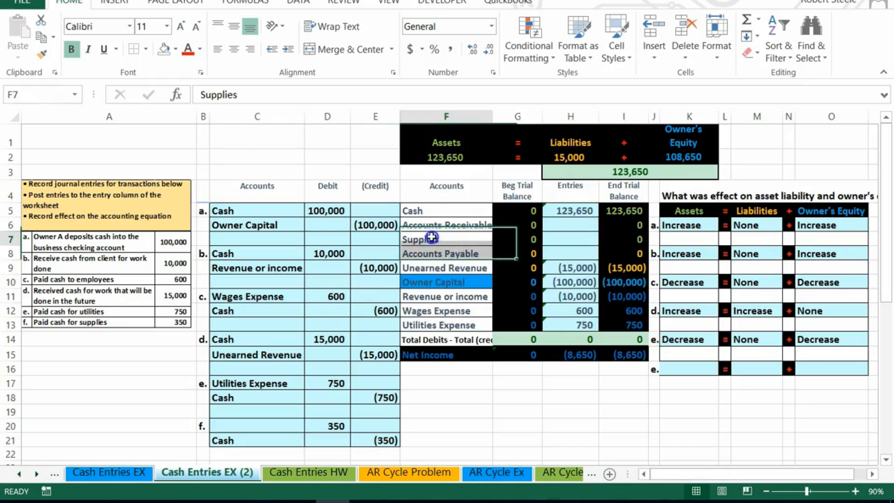
left_click_drag(478, 242, 617, 238)
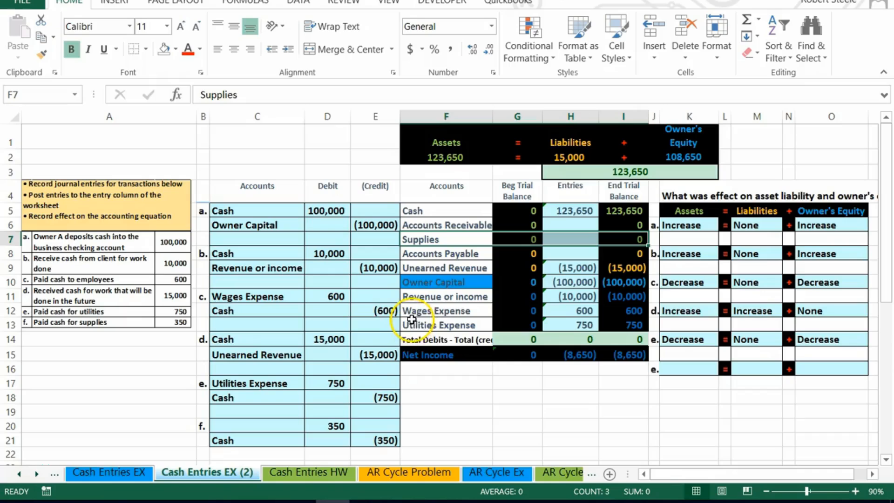
left_click(450, 241)
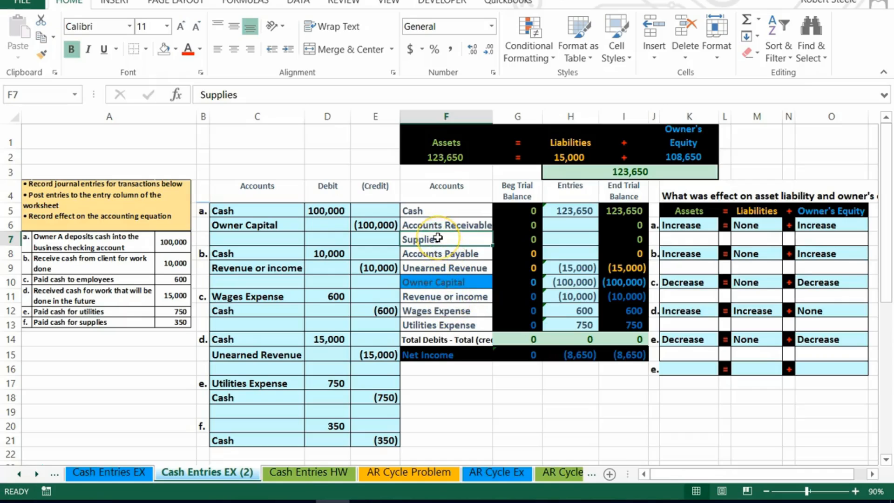
left_click_drag(438, 238, 618, 208)
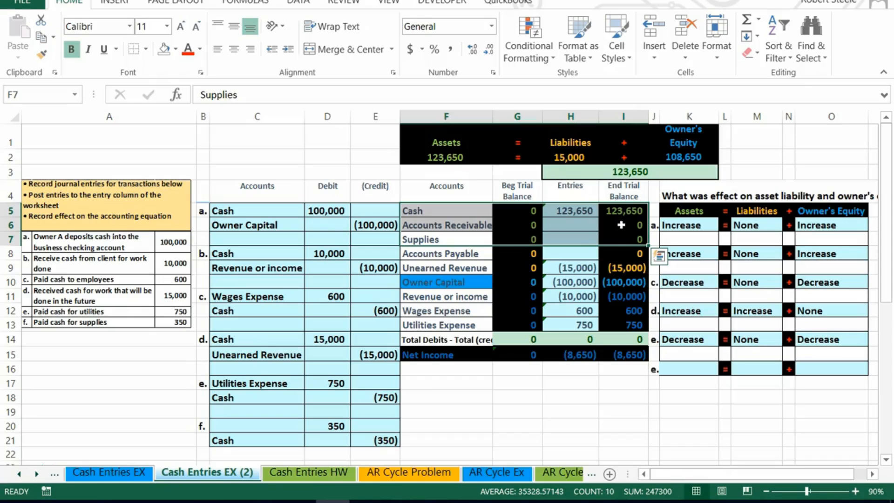
left_click(457, 237)
right_click(459, 237)
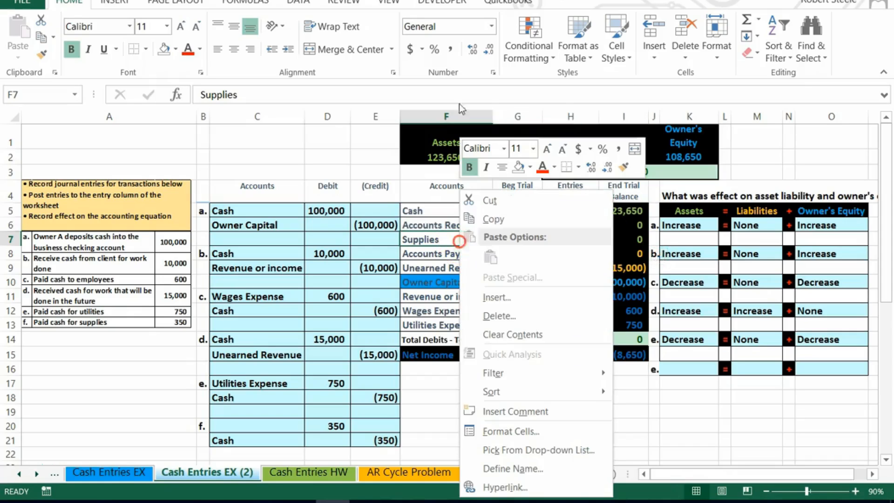
left_click(487, 219)
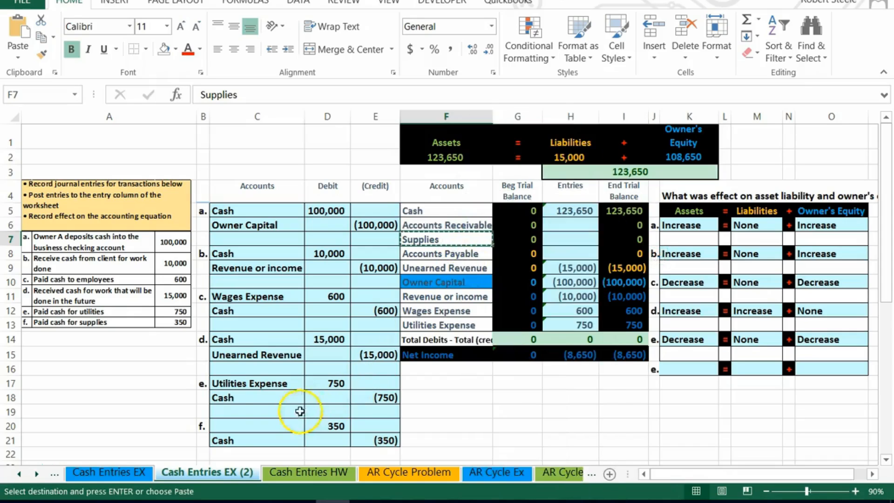
right_click(228, 426)
left_click(279, 185)
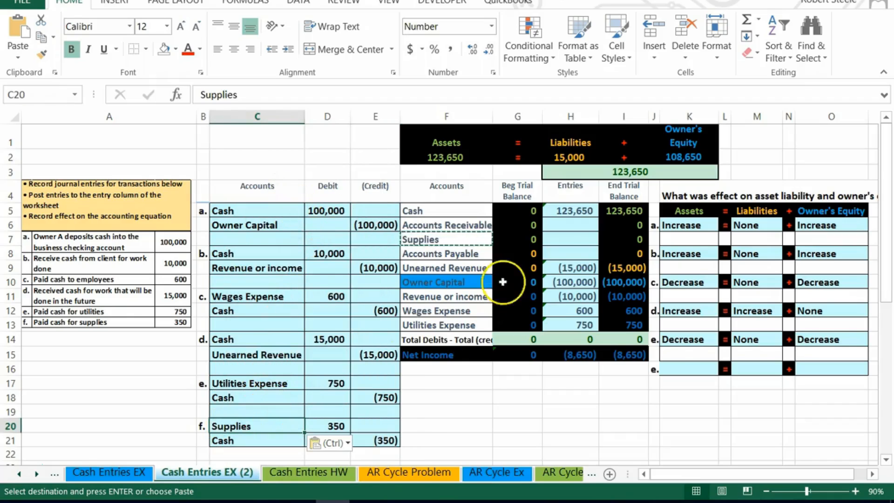
Link the Supplies entries cell in the trial balance to entry f's 350 debit.
left_click(570, 238)
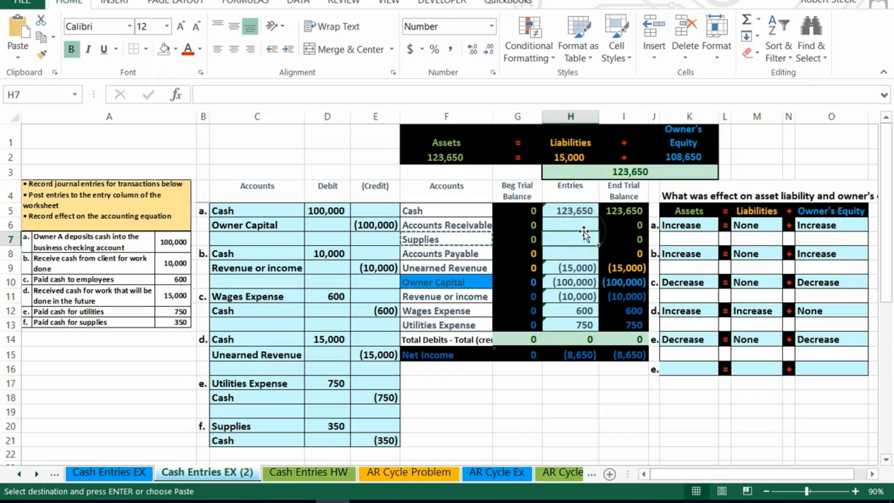
type("=")
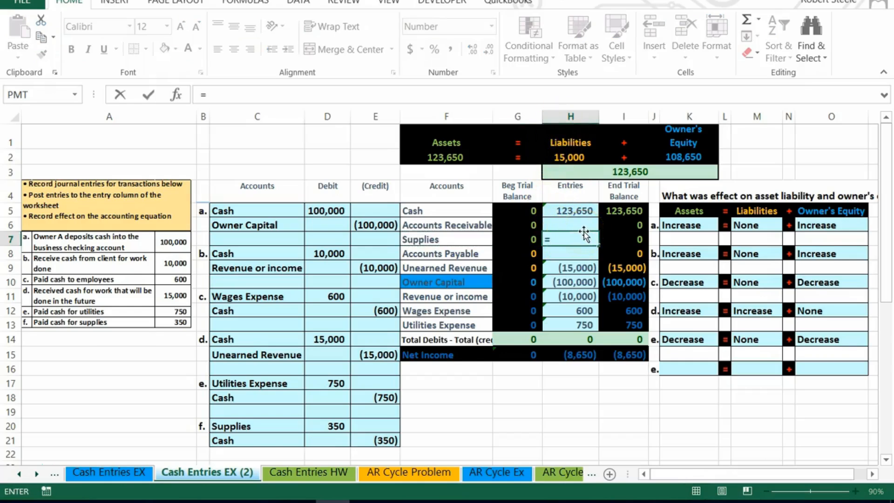
left_click(331, 426)
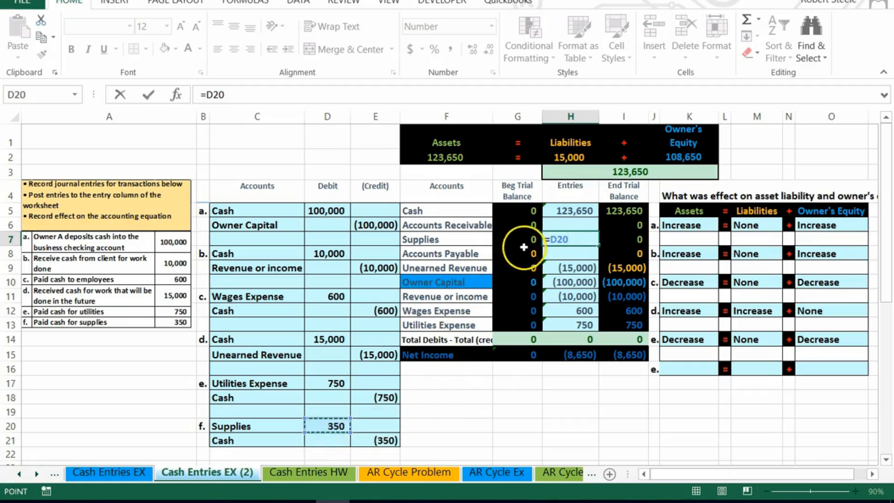
key("Return")
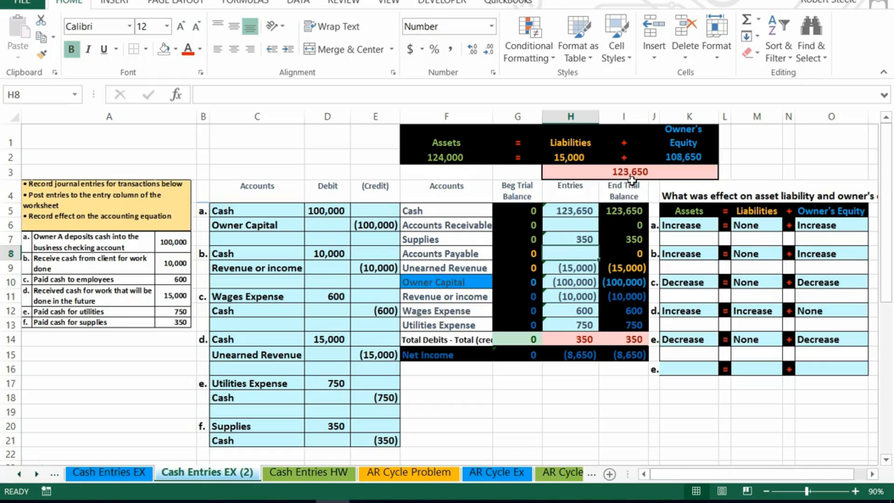
Extend the Cash entries formula in the trial balance to add entry f's Cash credit.
left_click(583, 208)
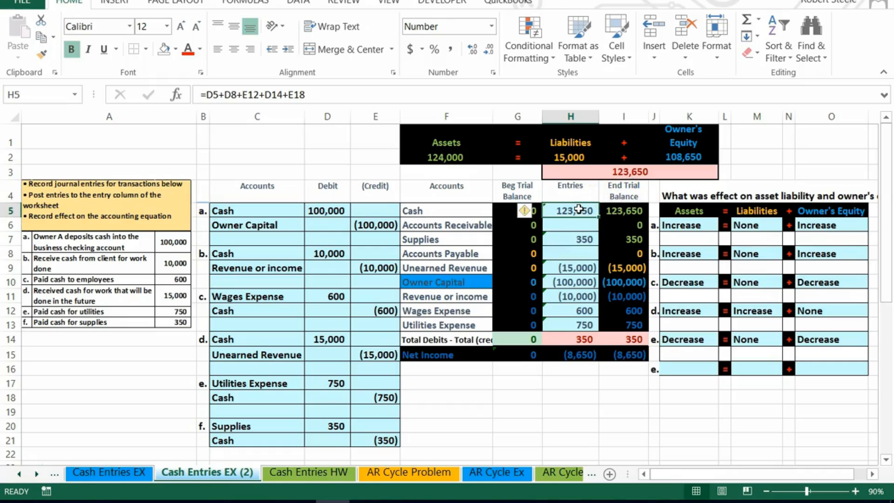
double_click(579, 210)
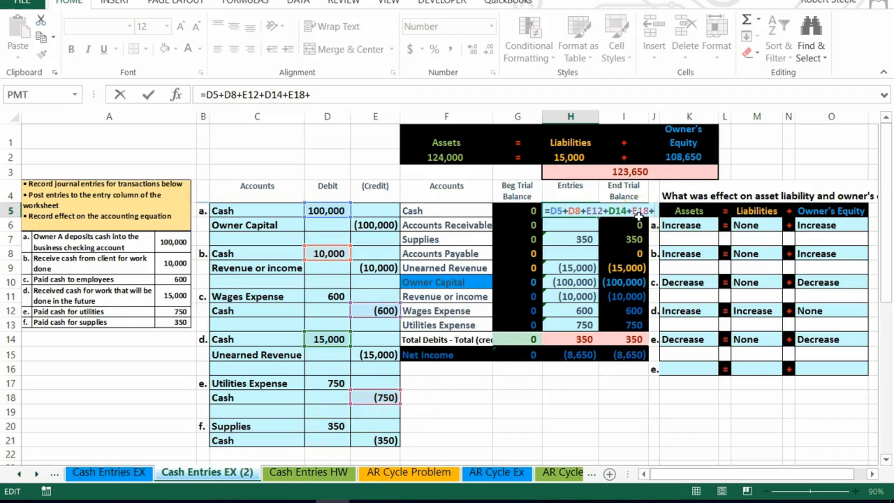
left_click(379, 440)
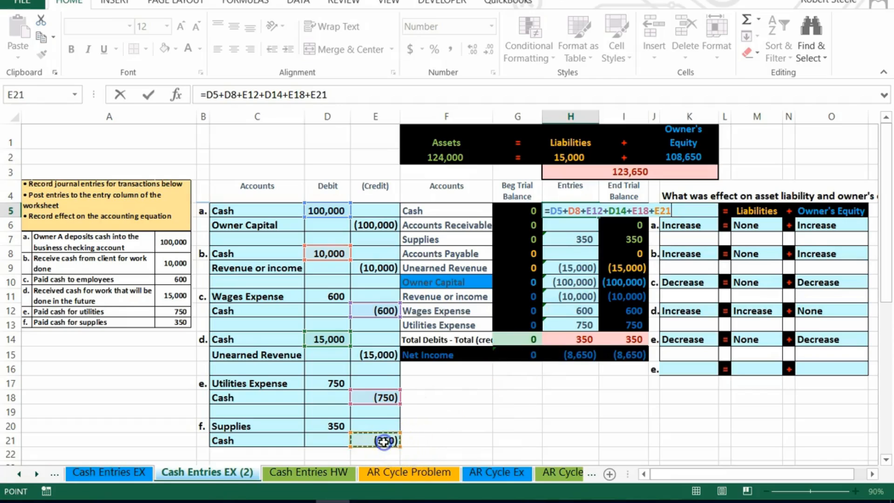
key("Return")
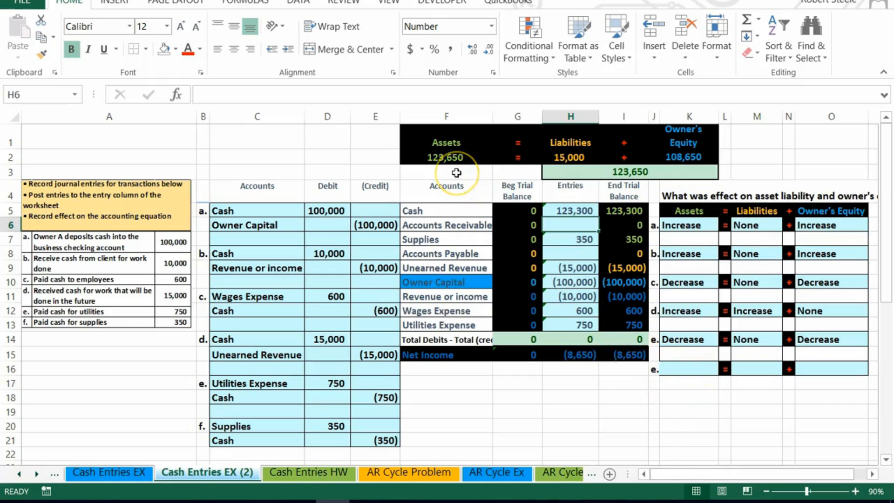
Clear entry f's amounts and undo the deletion.
left_click_drag(335, 425, 362, 435)
key("Delete")
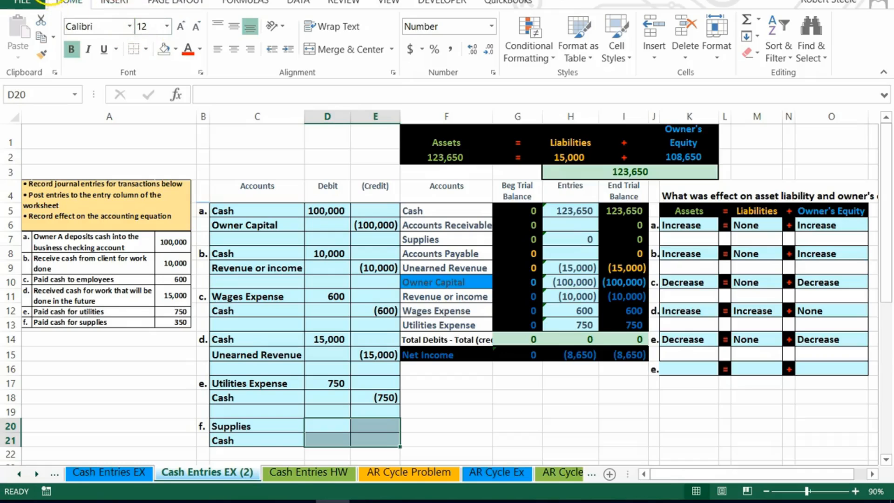
left_click(49, 0)
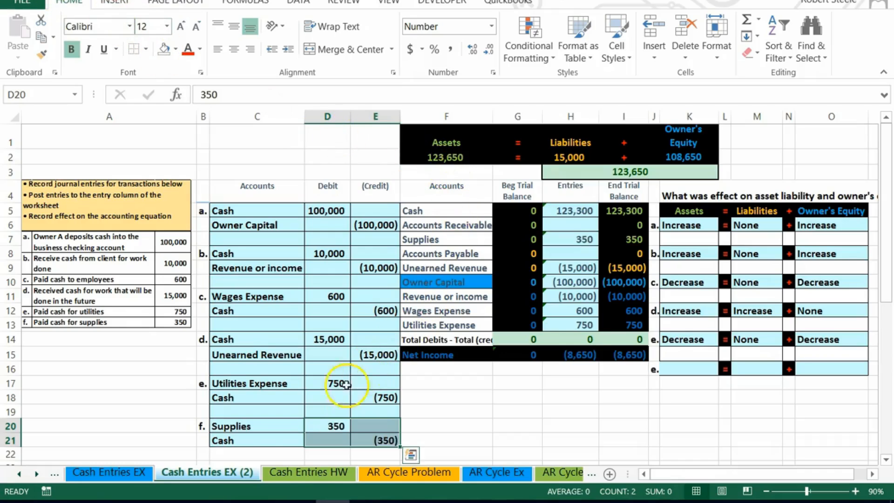
Check the sums of entry f's Cash line and the end balances for Cash through Supplies.
left_click_drag(266, 443, 364, 437)
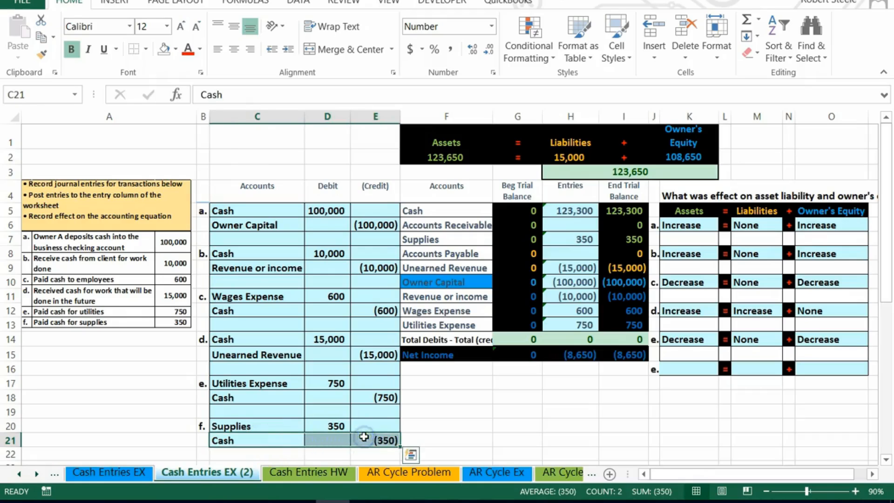
left_click(460, 425)
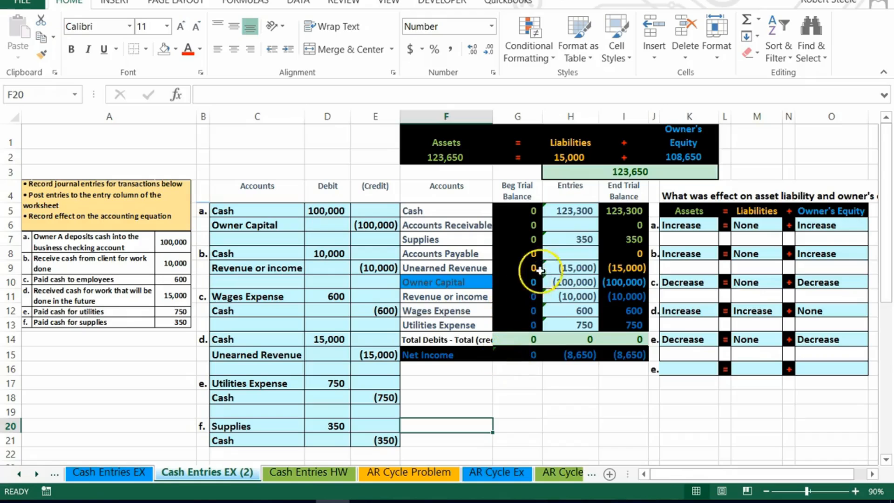
left_click(624, 239)
left_click_drag(624, 212, 629, 235)
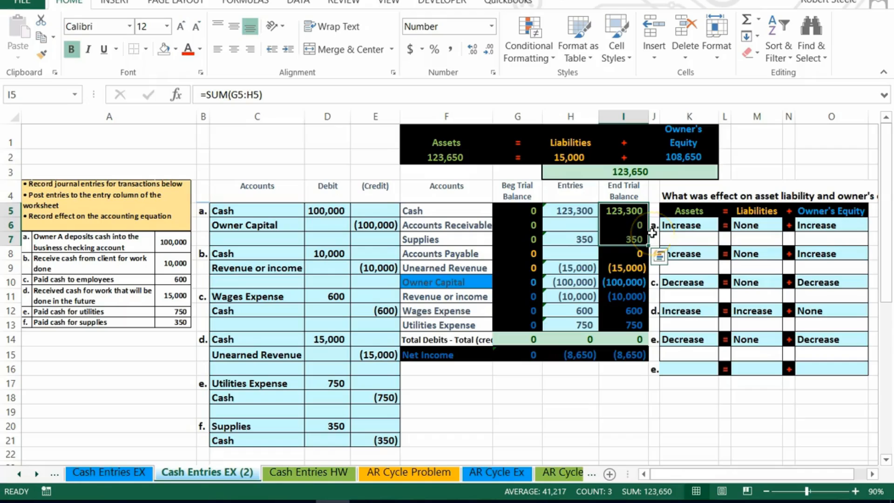
Set entry f's effects on assets, liabilities and owner's equity all to None.
left_click(691, 369)
left_click(725, 369)
left_click(675, 380)
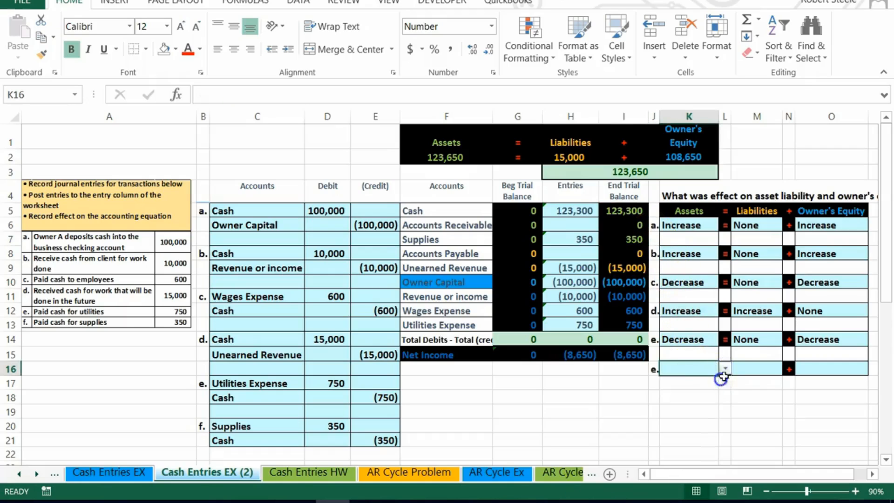
left_click(752, 368)
left_click(789, 368)
left_click(745, 379)
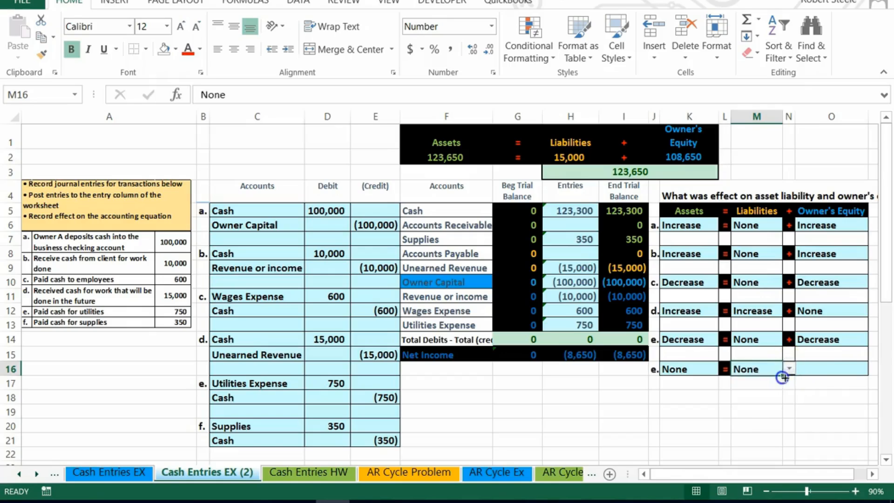
left_click(840, 368)
left_click(873, 373)
left_click(857, 379)
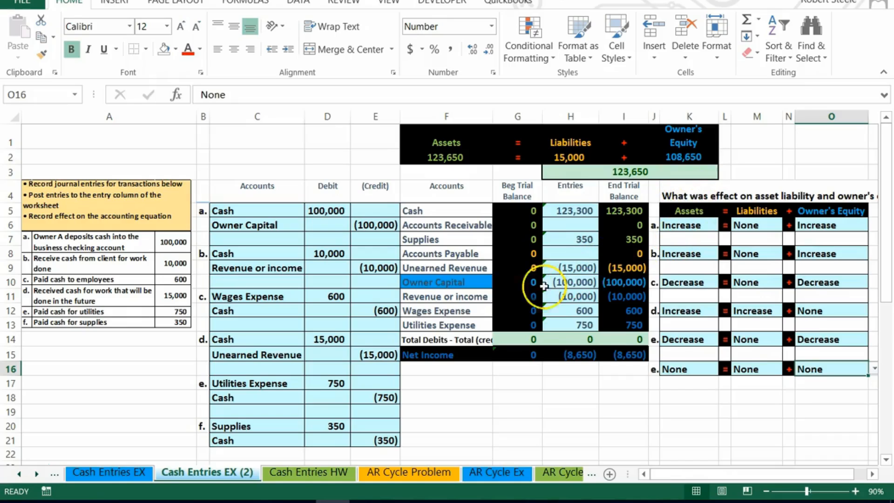
Inspect the net income formula in the end trial balance column.
left_click_drag(470, 297, 616, 320)
left_click(606, 397)
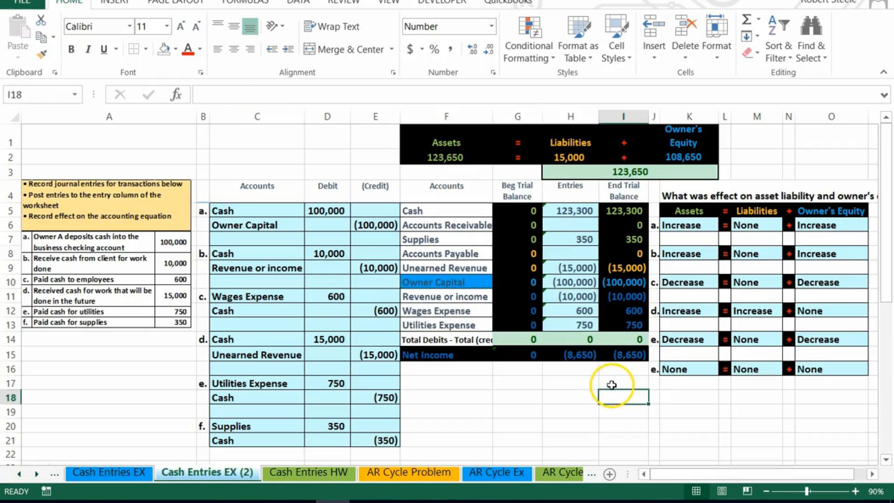
double_click(621, 355)
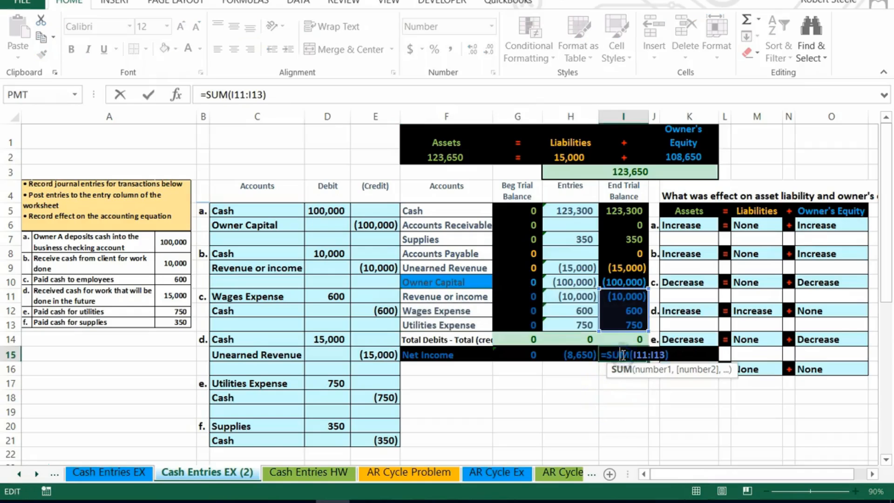
key("Return")
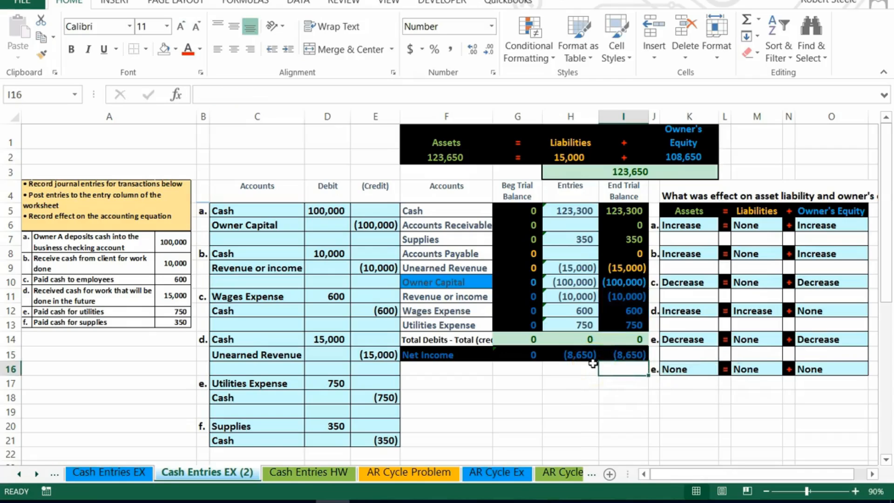